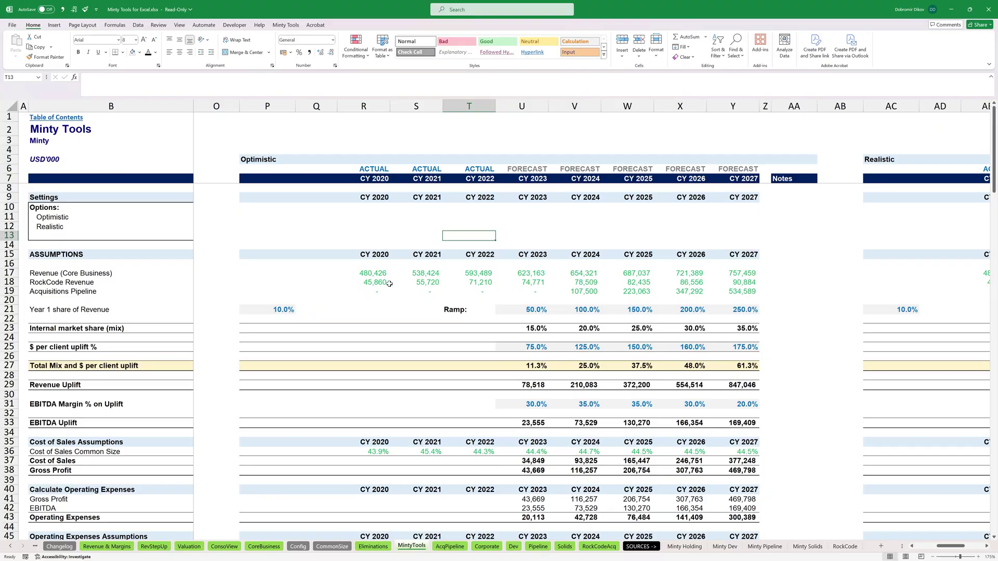
{"action": "left_click", "coordinate": [375, 272]}
{"action": "left_click", "coordinate": [374, 282]}
{"action": "left_click", "coordinate": [436, 282]}
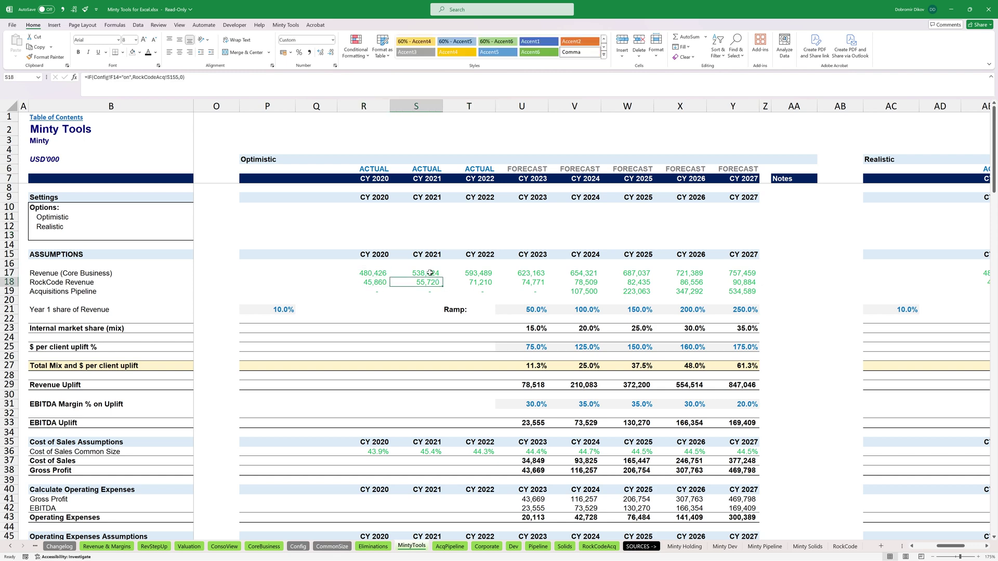
{"action": "left_click", "coordinate": [429, 272]}
{"action": "left_click", "coordinate": [474, 277]}
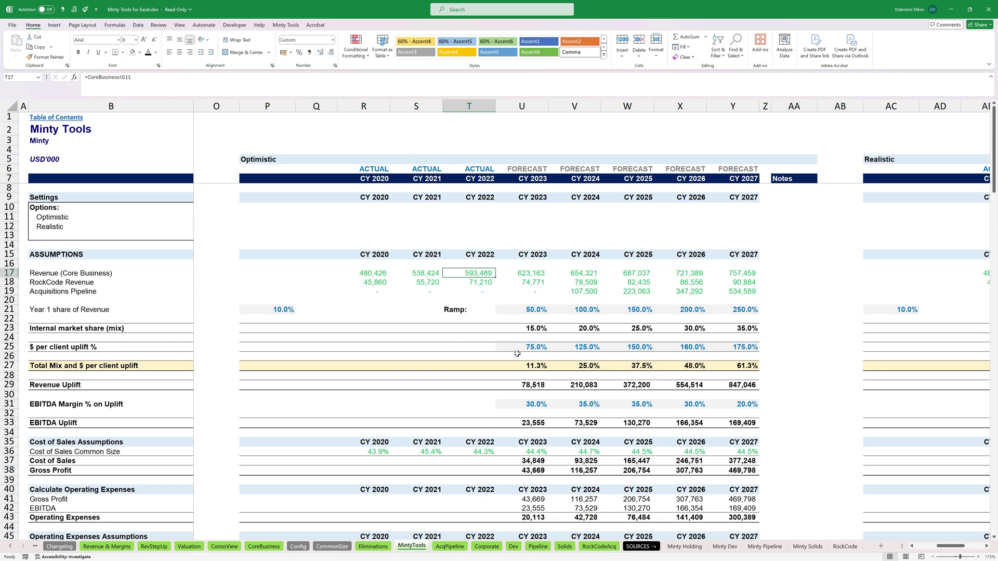
{"action": "left_click", "coordinate": [530, 312]}
{"action": "key", "text": "Right"}
{"action": "key", "text": "Right"}
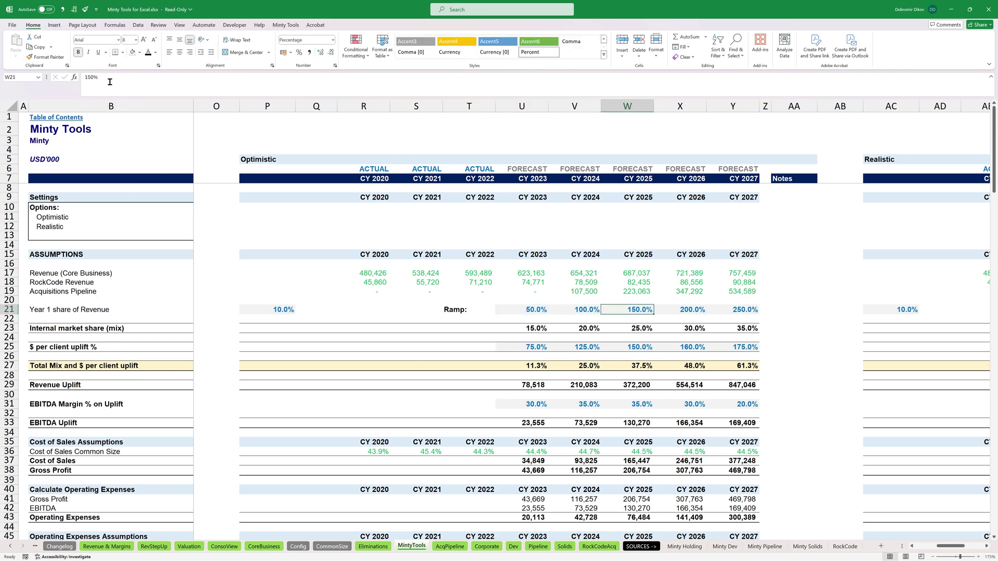
{"action": "left_click", "coordinate": [540, 330]}
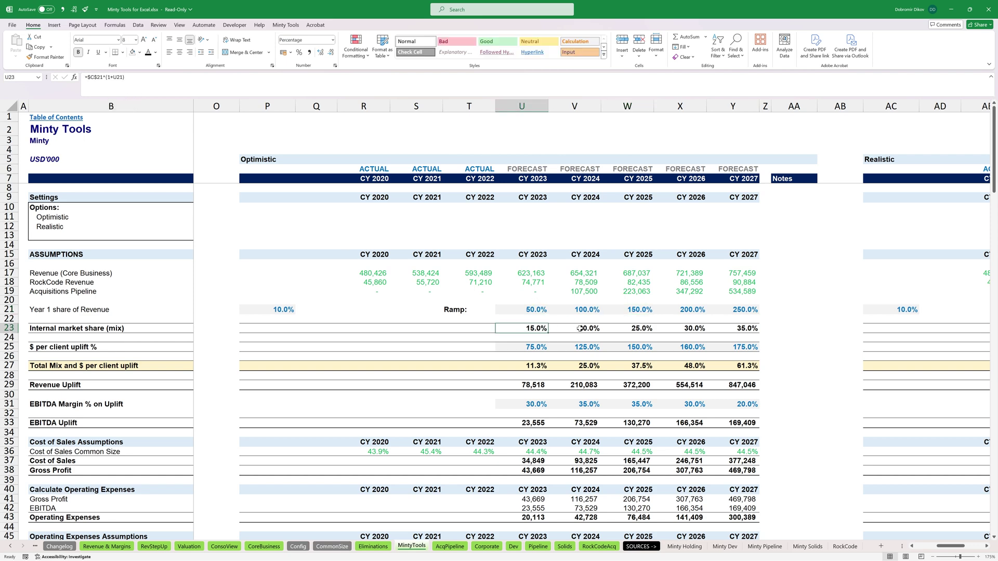
{"action": "left_click", "coordinate": [580, 329]}
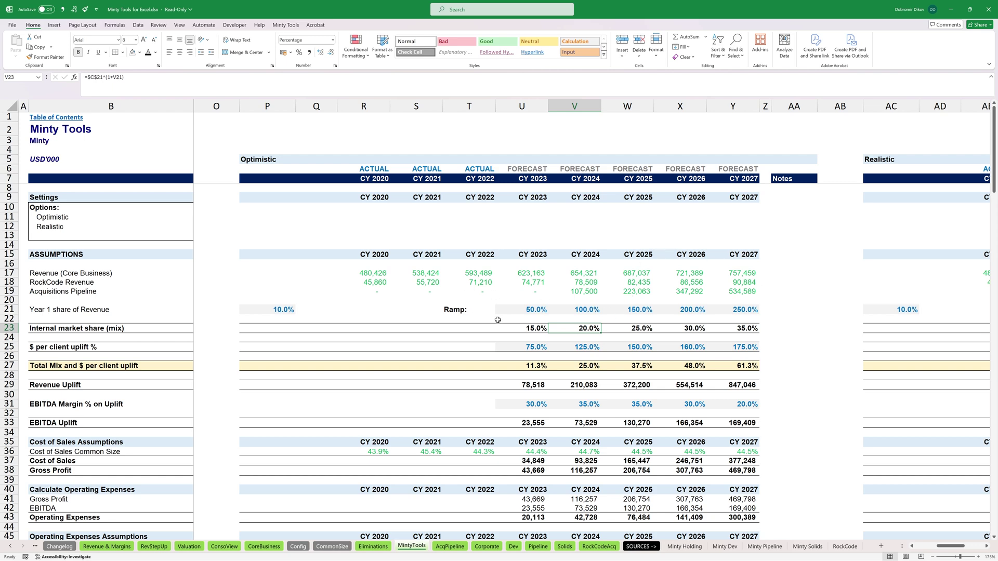
{"action": "scroll", "coordinate": [546, 364], "scroll_direction": "down", "scroll_amount": 9}
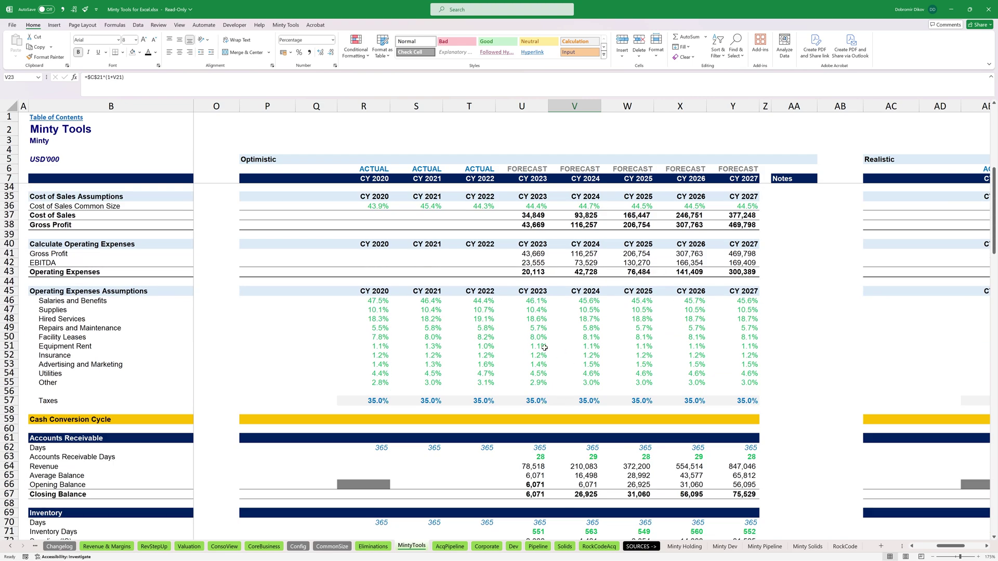
{"action": "scroll", "coordinate": [507, 390], "scroll_direction": "up", "scroll_amount": 3}
{"action": "scroll", "coordinate": [507, 389], "scroll_direction": "up", "scroll_amount": 6}
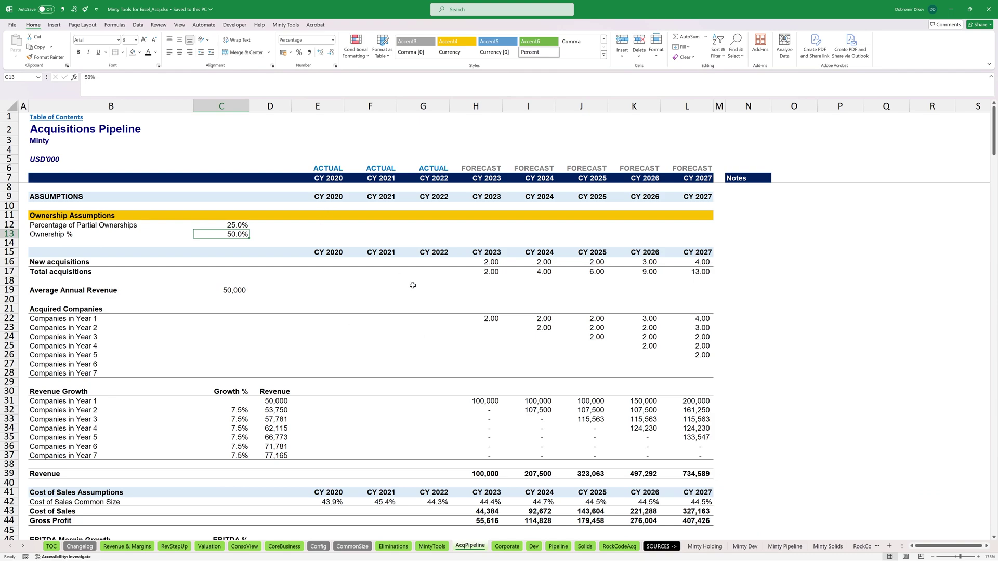
Scroll through the Acquisitions Pipeline model to the CY 2023–2027 revenue rows and back up.
{"action": "scroll", "coordinate": [410, 379], "scroll_direction": "down", "scroll_amount": 20}
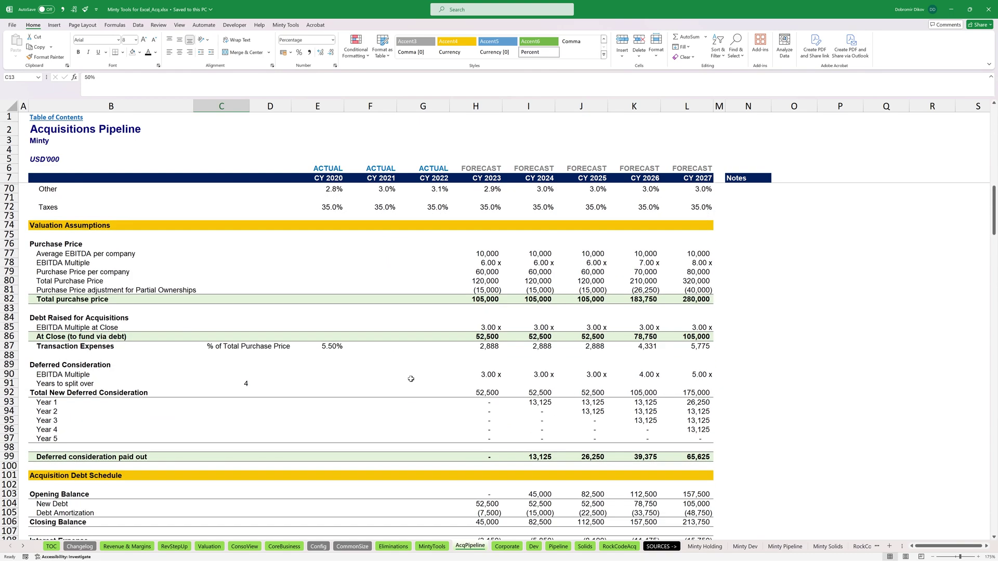
{"action": "scroll", "coordinate": [410, 379], "scroll_direction": "down", "scroll_amount": 20}
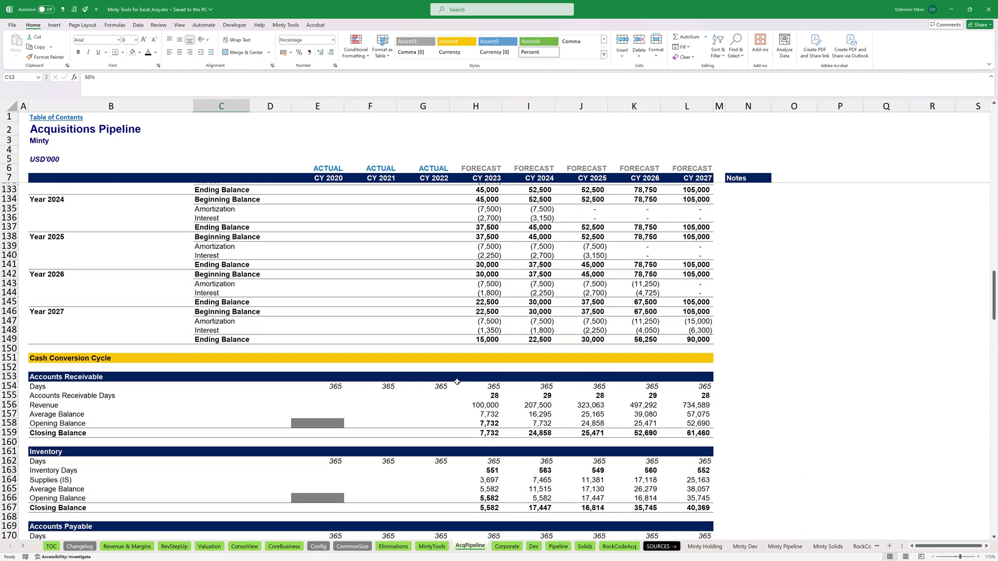
{"action": "scroll", "coordinate": [457, 382], "scroll_direction": "down", "scroll_amount": 19}
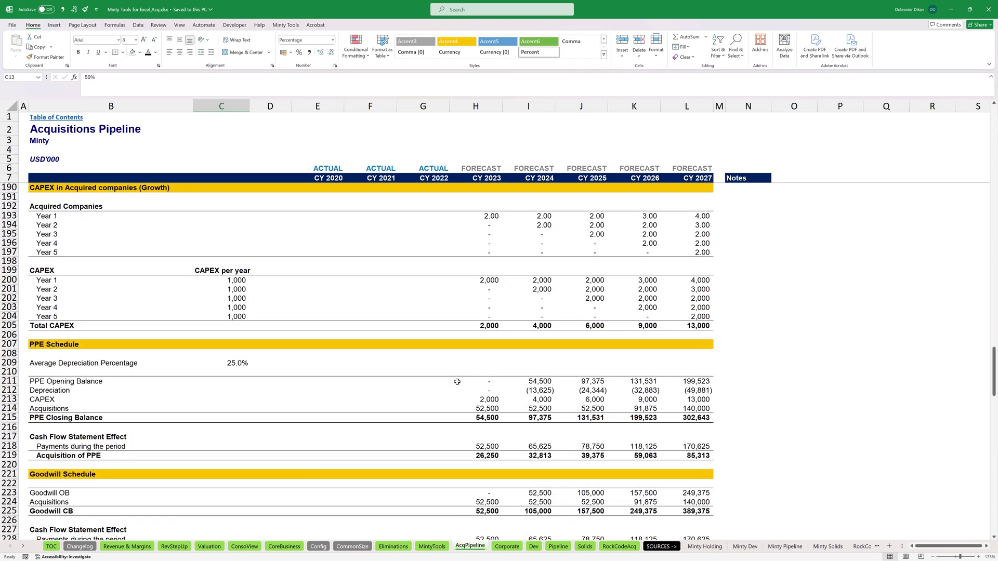
{"action": "scroll", "coordinate": [450, 406], "scroll_direction": "up", "scroll_amount": 20}
{"action": "scroll", "coordinate": [422, 393], "scroll_direction": "down", "scroll_amount": 6}
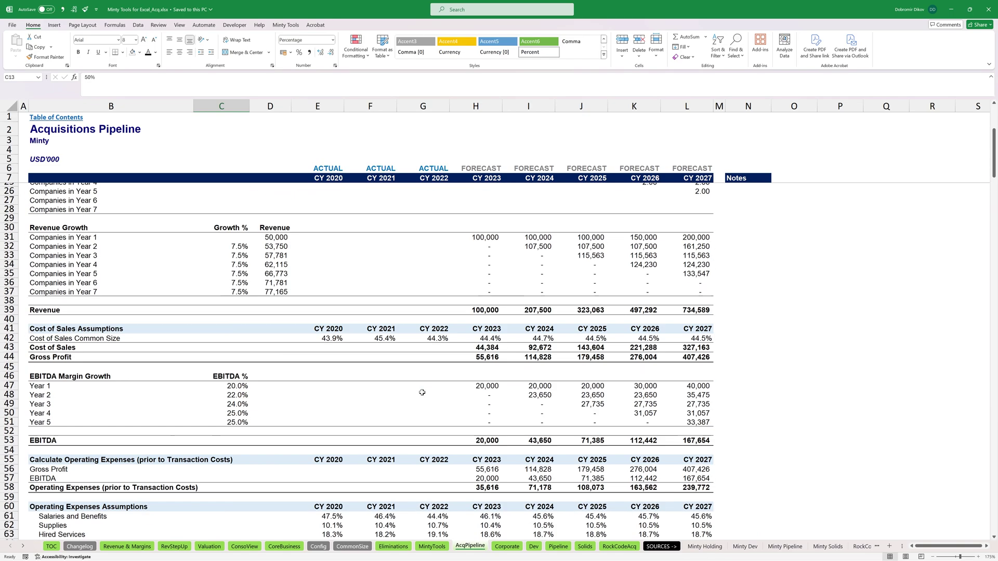
{"action": "scroll", "coordinate": [423, 393], "scroll_direction": "down", "scroll_amount": 4}
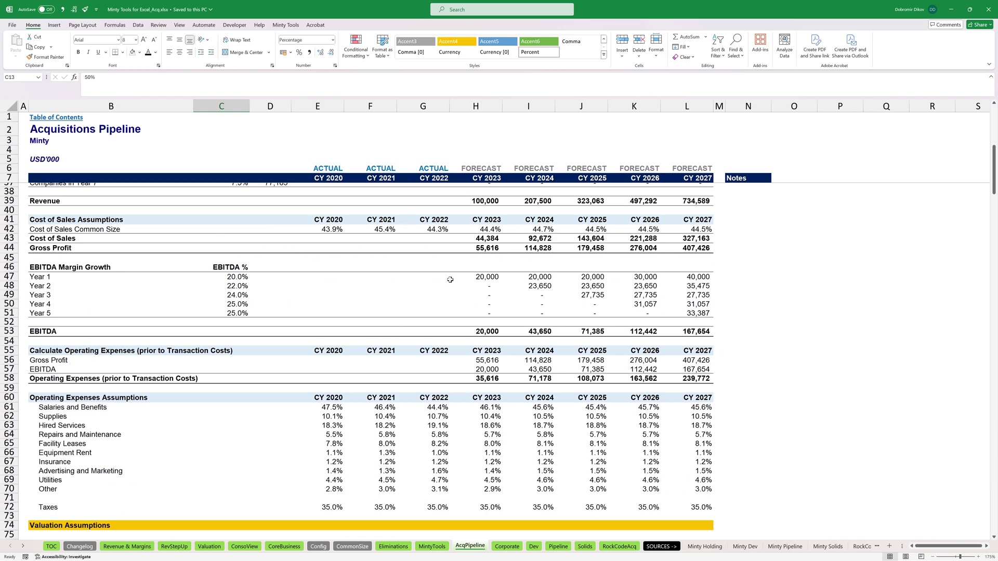
{"action": "scroll", "coordinate": [429, 316], "scroll_direction": "down", "scroll_amount": 3}
{"action": "scroll", "coordinate": [419, 341], "scroll_direction": "up", "scroll_amount": 5}
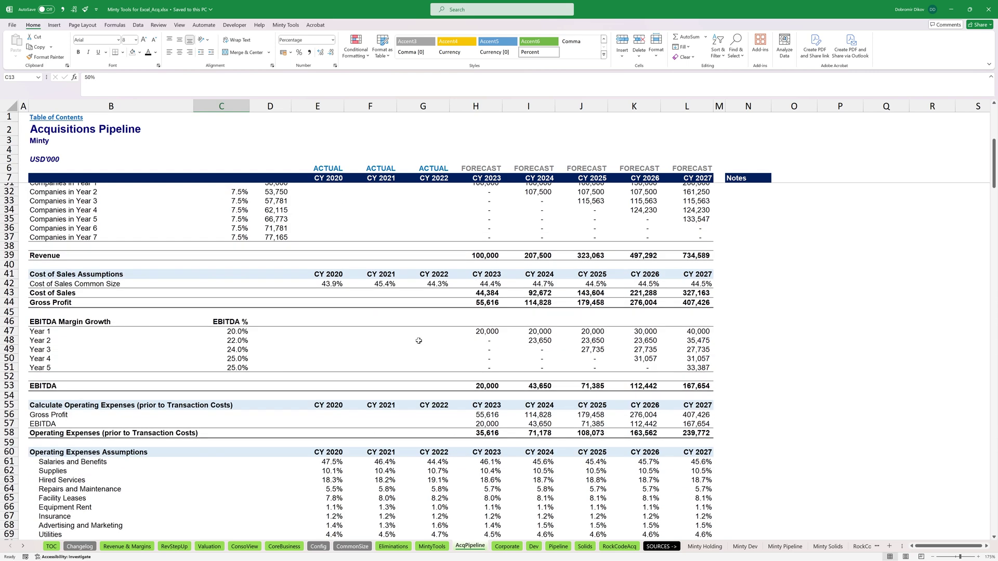
{"action": "scroll", "coordinate": [418, 341], "scroll_direction": "up", "scroll_amount": 8}
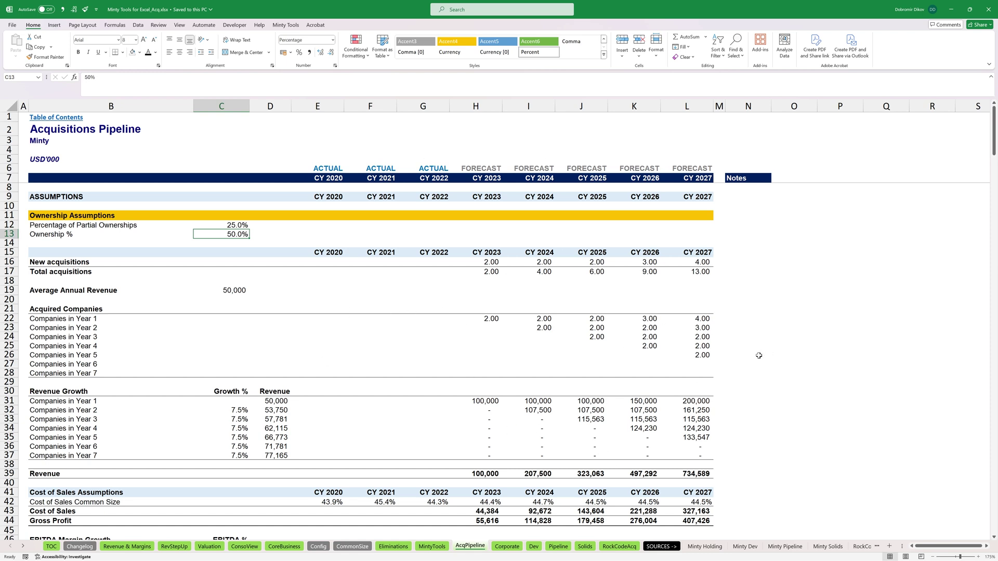
Select all constant cells on the sheet with Go To Special set to Constants.
{"action": "key", "text": "F5"}
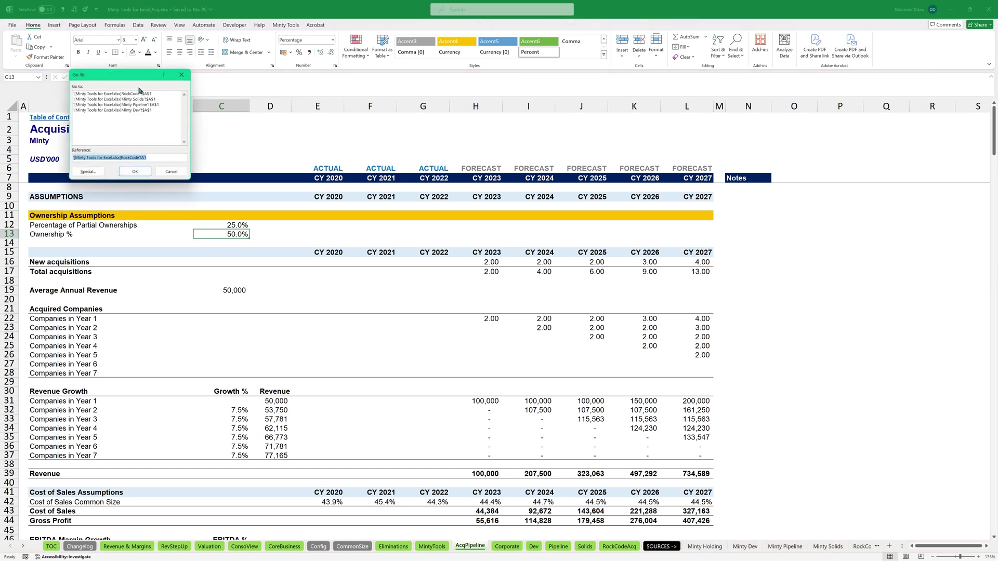
{"action": "left_click", "coordinate": [89, 173]}
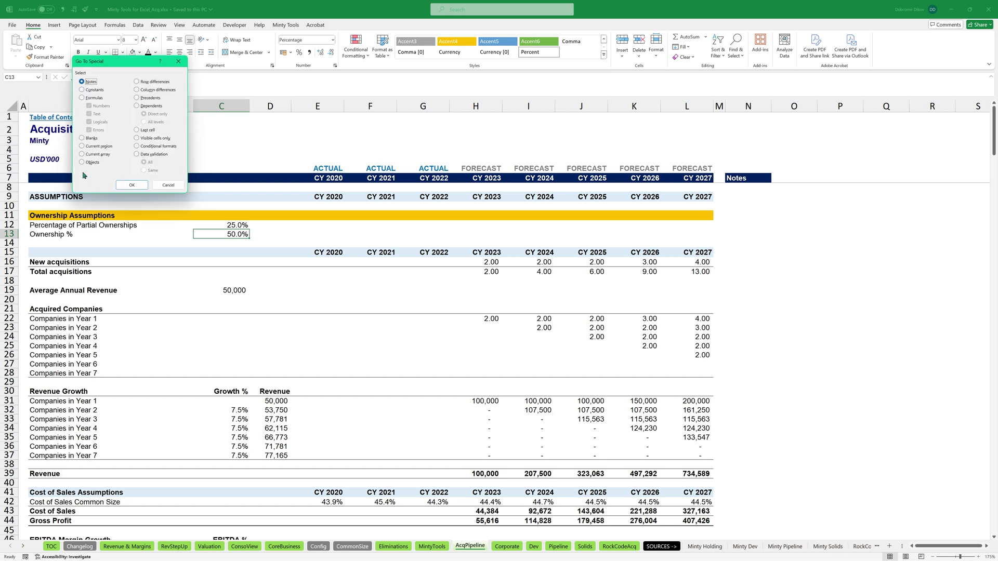
{"action": "left_click_drag", "start_coordinate": [120, 62], "coordinate": [434, 259]}
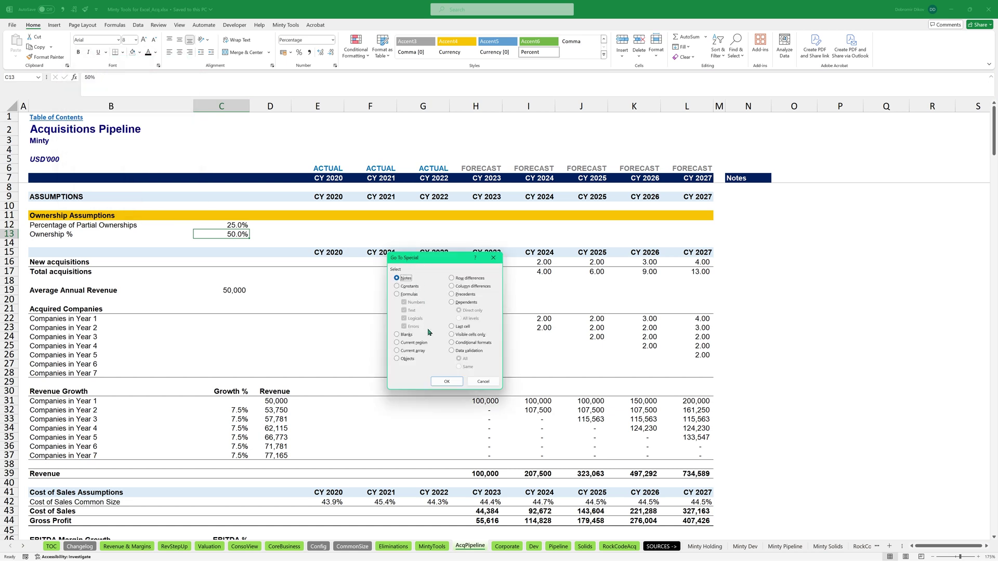
{"action": "key", "text": "o"}
{"action": "left_click", "coordinate": [451, 383]}
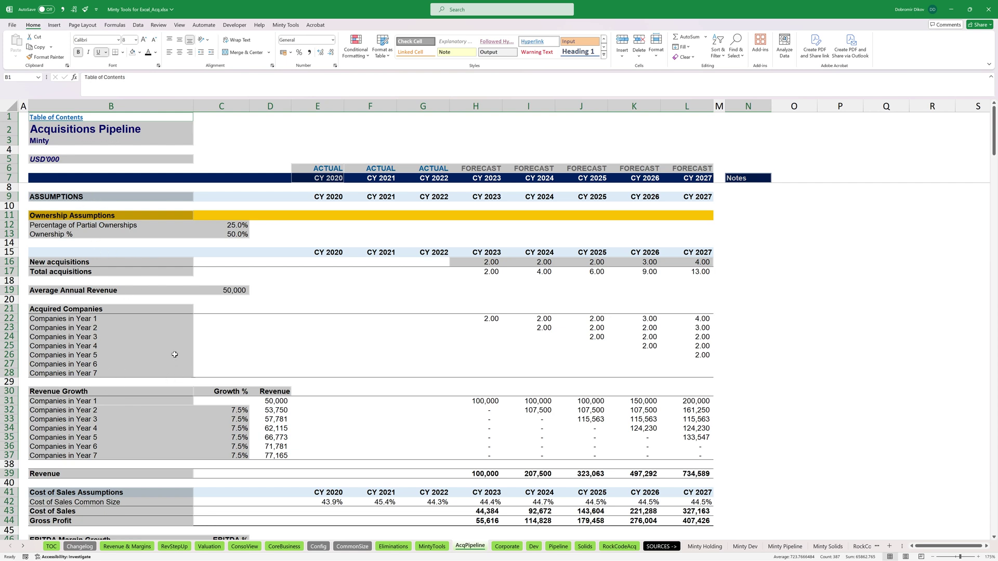
Replace the constants selection with the model block C9:L274 and return to the Assumptions section.
{"action": "left_click", "coordinate": [311, 376]}
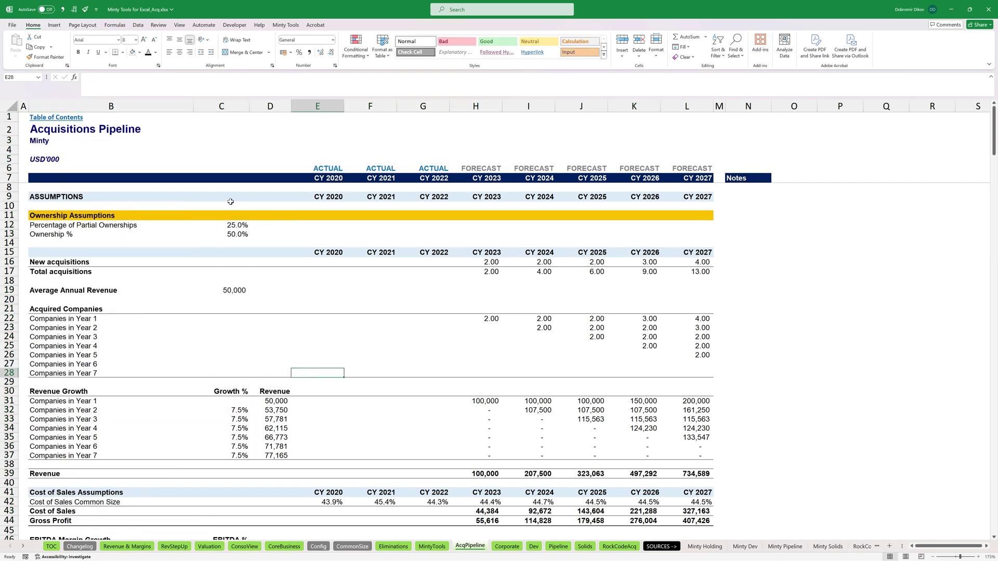
{"action": "left_click_drag", "start_coordinate": [231, 199], "coordinate": [666, 290]}
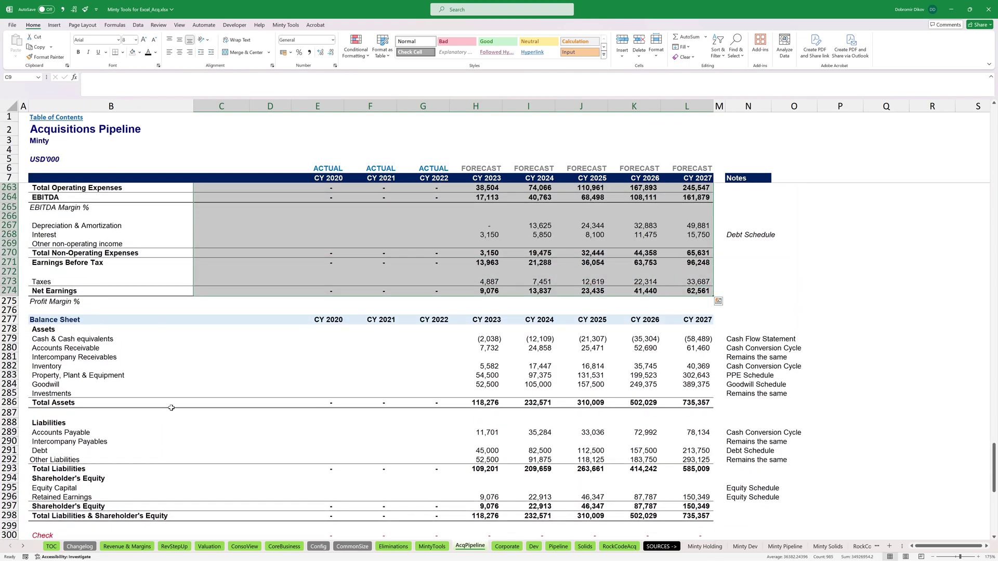
{"action": "scroll", "coordinate": [171, 409], "scroll_direction": "up", "scroll_amount": 13}
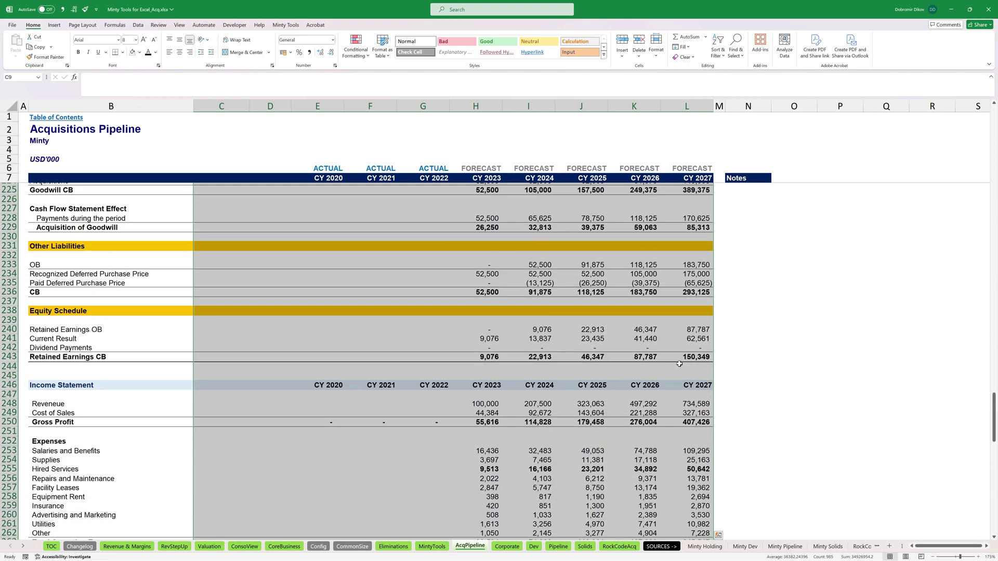
{"action": "scroll", "coordinate": [502, 367], "scroll_direction": "up", "scroll_amount": 20}
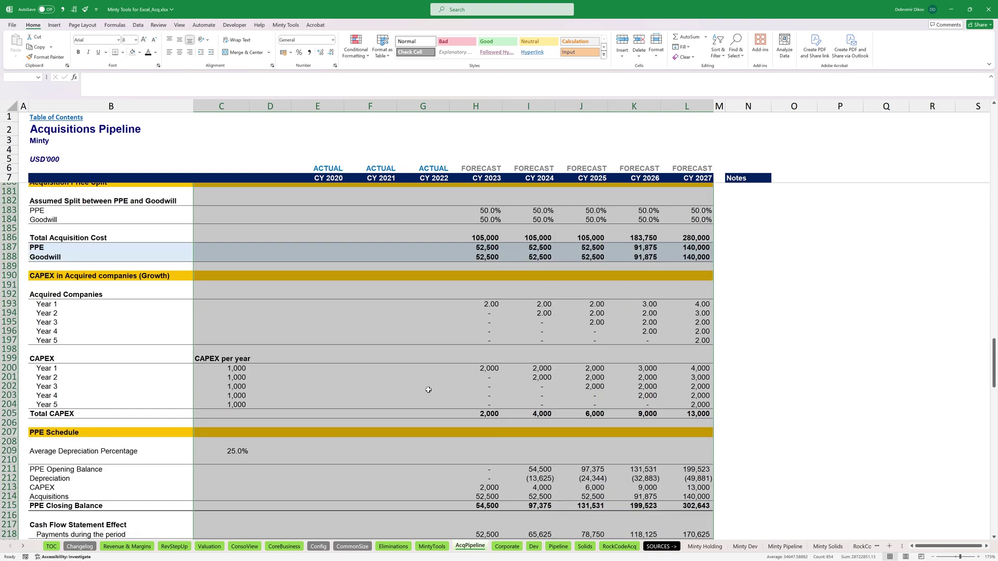
{"action": "scroll", "coordinate": [458, 419], "scroll_direction": "up", "scroll_amount": 20}
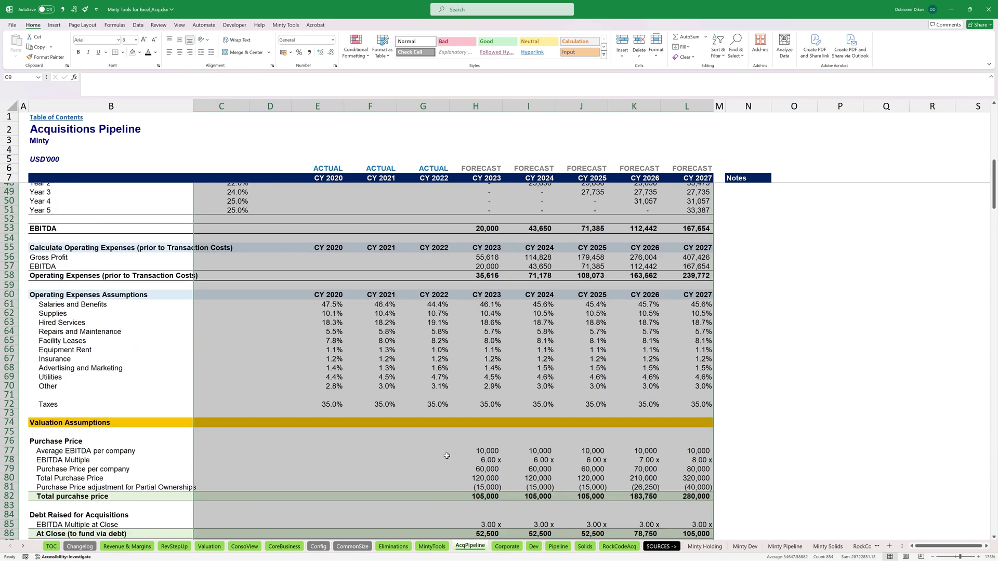
{"action": "scroll", "coordinate": [447, 462], "scroll_direction": "up", "scroll_amount": 3}
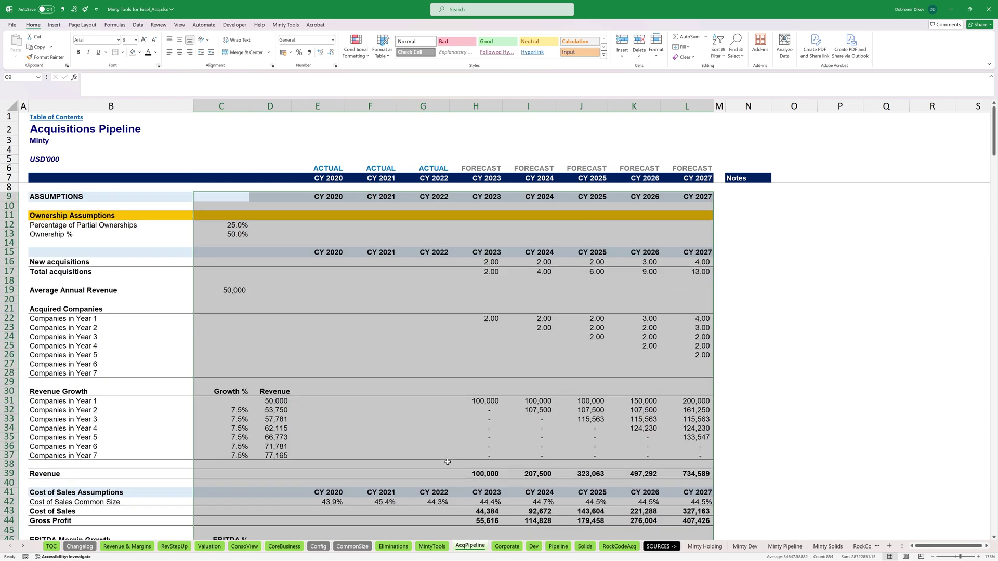
{"action": "key", "text": "ctrl+g"}
Narrow the C9:L274 selection to its constant cells only with Go To Special > Constants.
{"action": "left_click", "coordinate": [403, 371]}
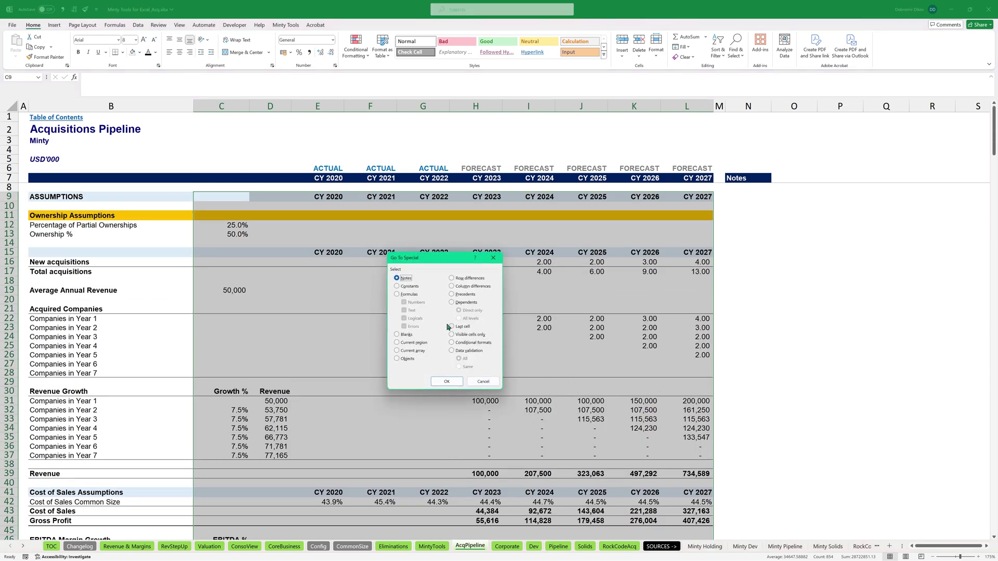
{"action": "left_click", "coordinate": [408, 287]}
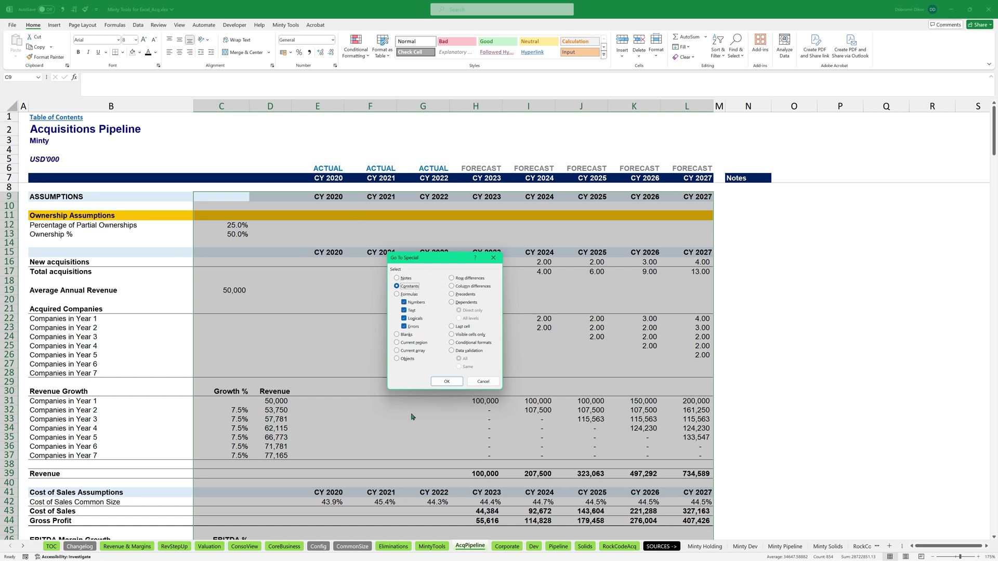
{"action": "left_click", "coordinate": [449, 383]}
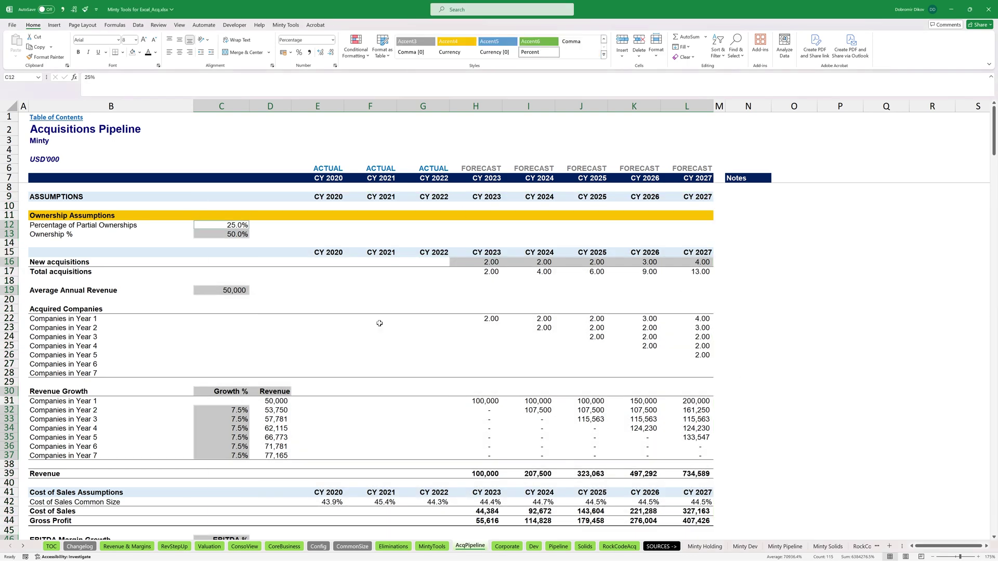
{"action": "scroll", "coordinate": [522, 453], "scroll_direction": "down", "scroll_amount": 7}
{"action": "scroll", "coordinate": [522, 454], "scroll_direction": "down", "scroll_amount": 2}
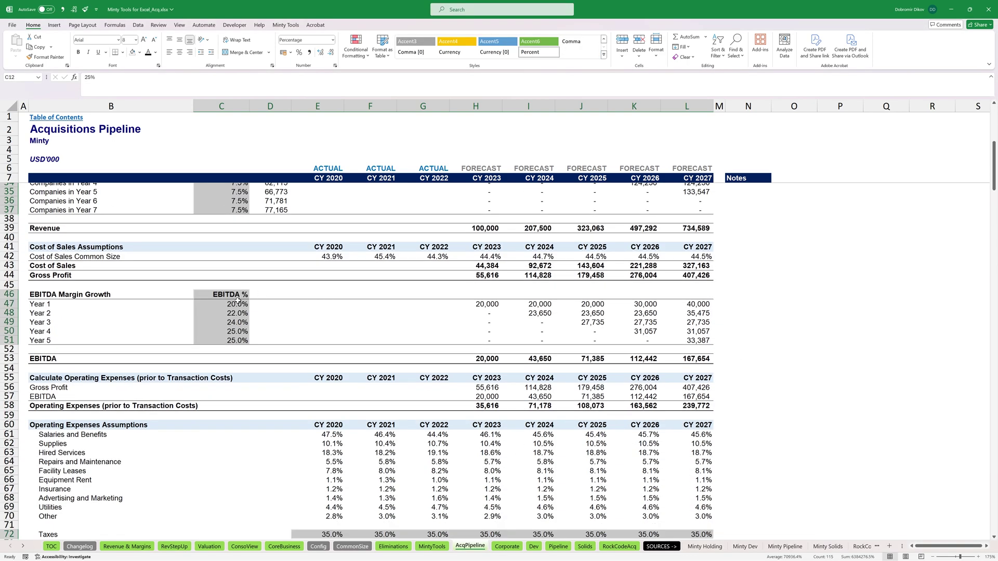
{"action": "scroll", "coordinate": [247, 292], "scroll_direction": "up", "scroll_amount": 5}
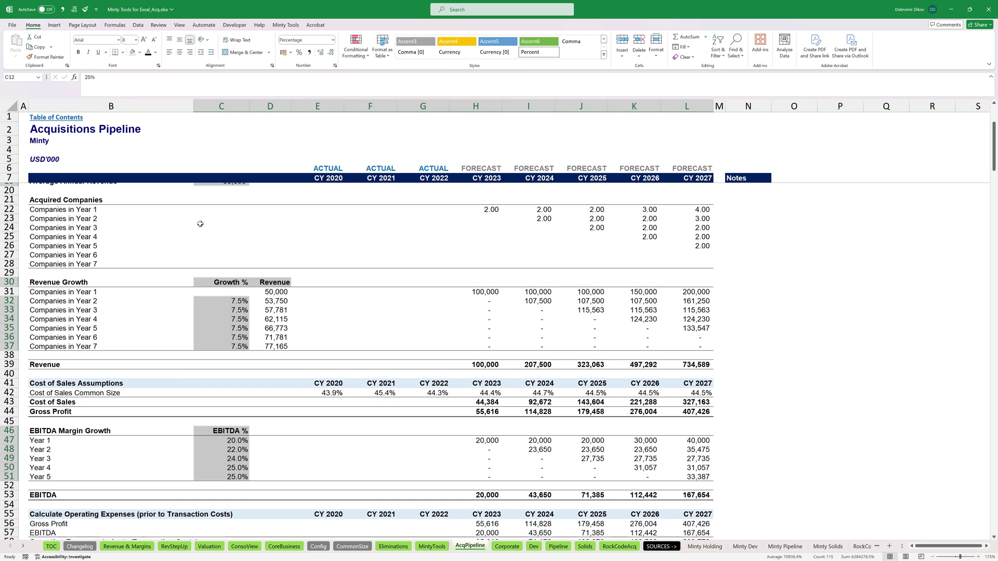
{"action": "left_click", "coordinate": [155, 52]}
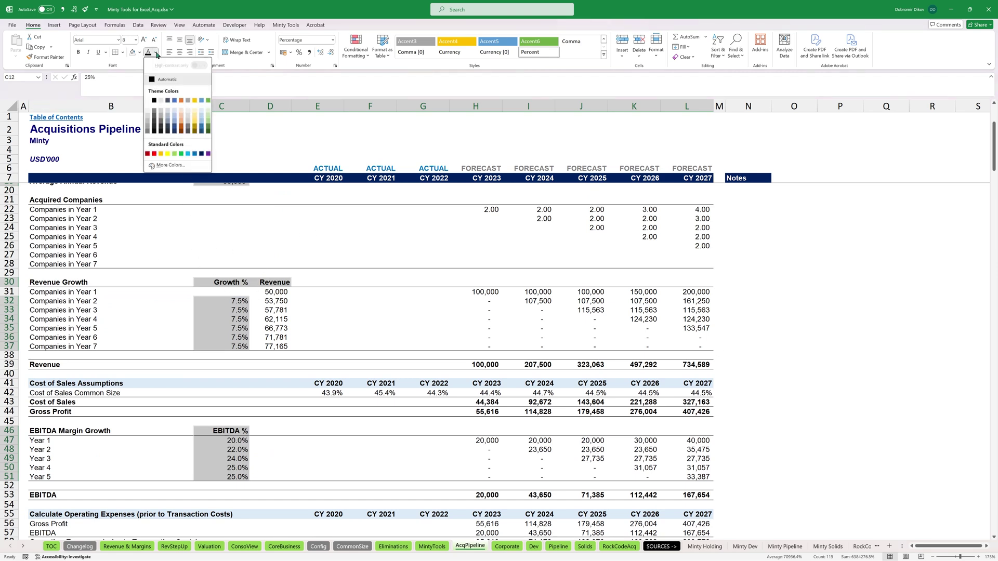
Give the selected constant cells a blue font colour, such as the 35.0% taxes.
{"action": "left_click", "coordinate": [195, 154]}
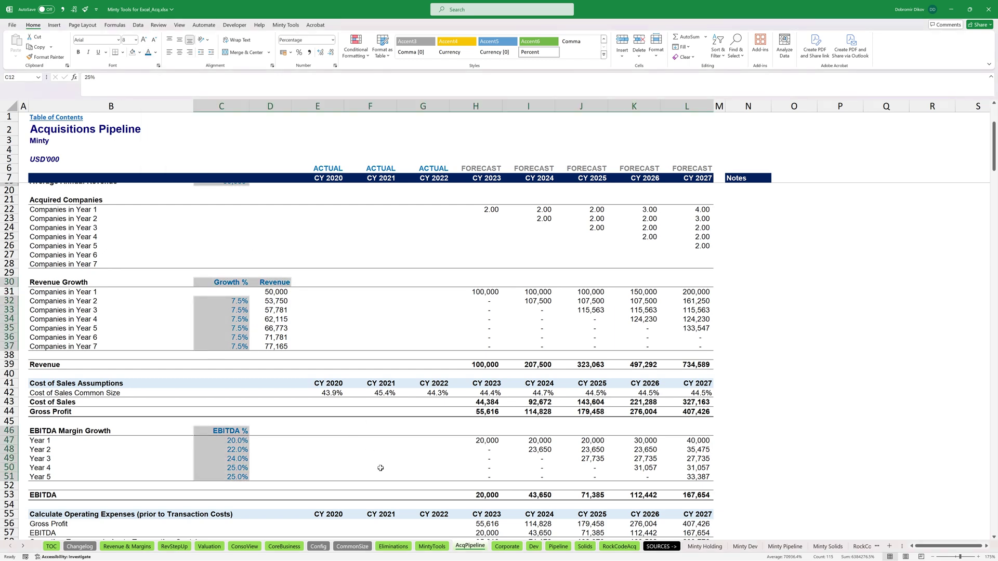
{"action": "scroll", "coordinate": [386, 469], "scroll_direction": "up", "scroll_amount": 4}
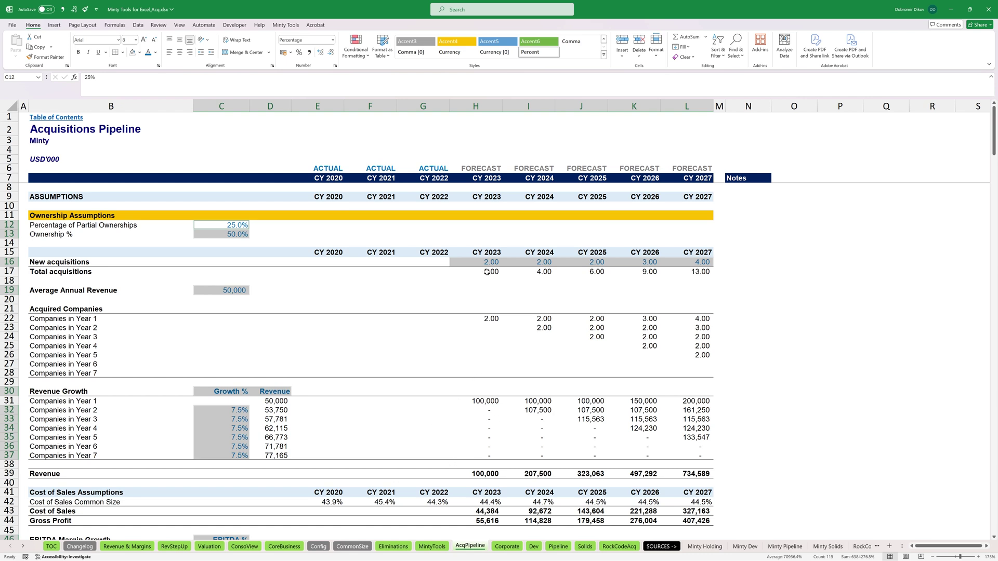
{"action": "scroll", "coordinate": [394, 456], "scroll_direction": "down", "scroll_amount": 9}
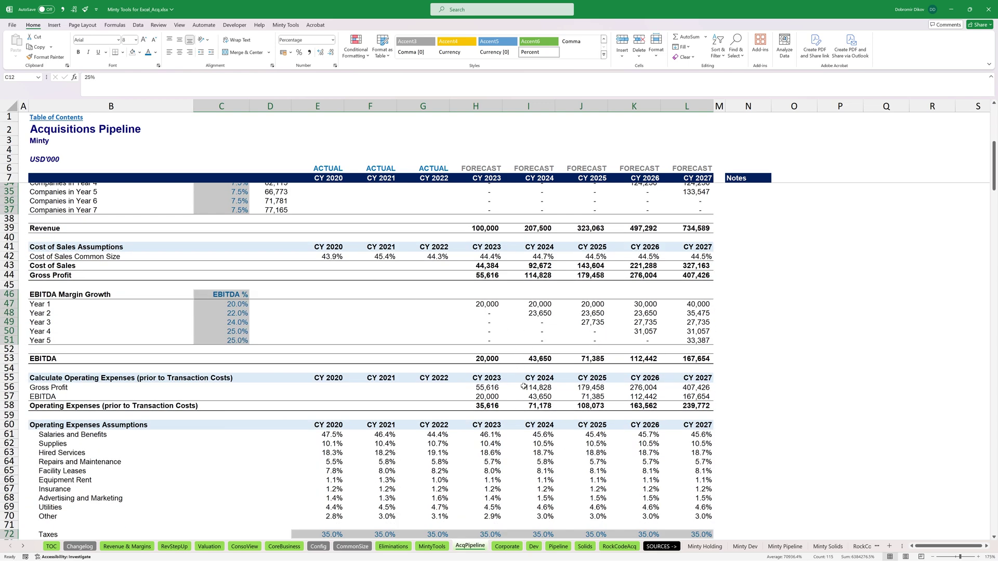
{"action": "scroll", "coordinate": [524, 386], "scroll_direction": "up", "scroll_amount": 9}
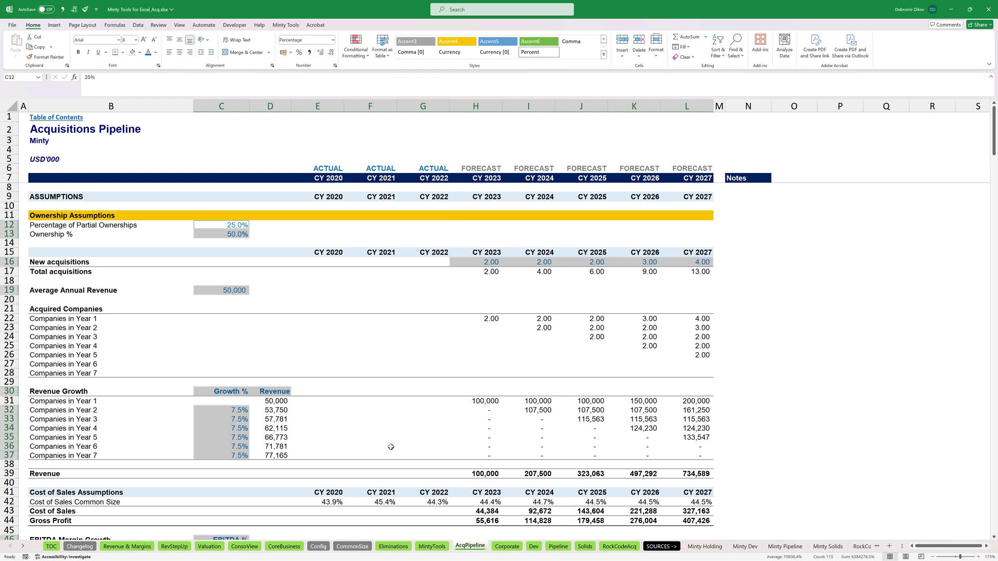
Show the Minty Tools commands and inspect the CY 2020 header formulas in E9, E15 and E7:L7.
{"action": "left_click", "coordinate": [370, 234]}
{"action": "left_click", "coordinate": [294, 27]}
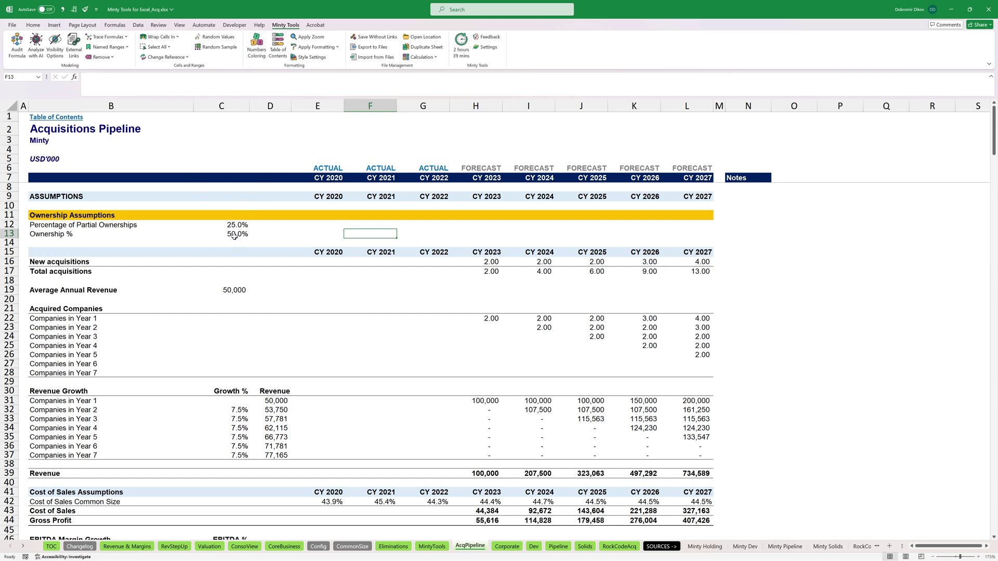
{"action": "left_click", "coordinate": [335, 196]}
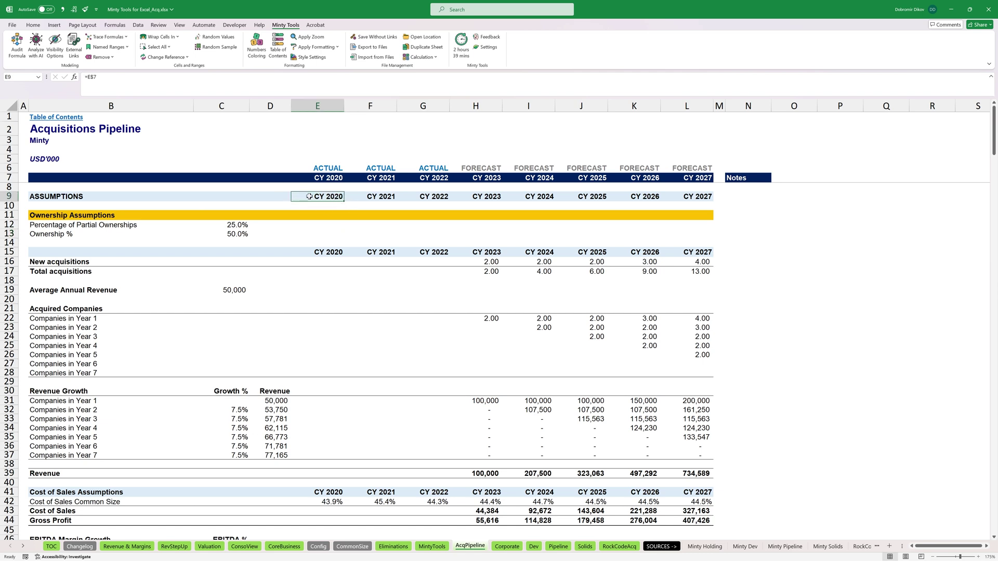
{"action": "left_click", "coordinate": [332, 251]}
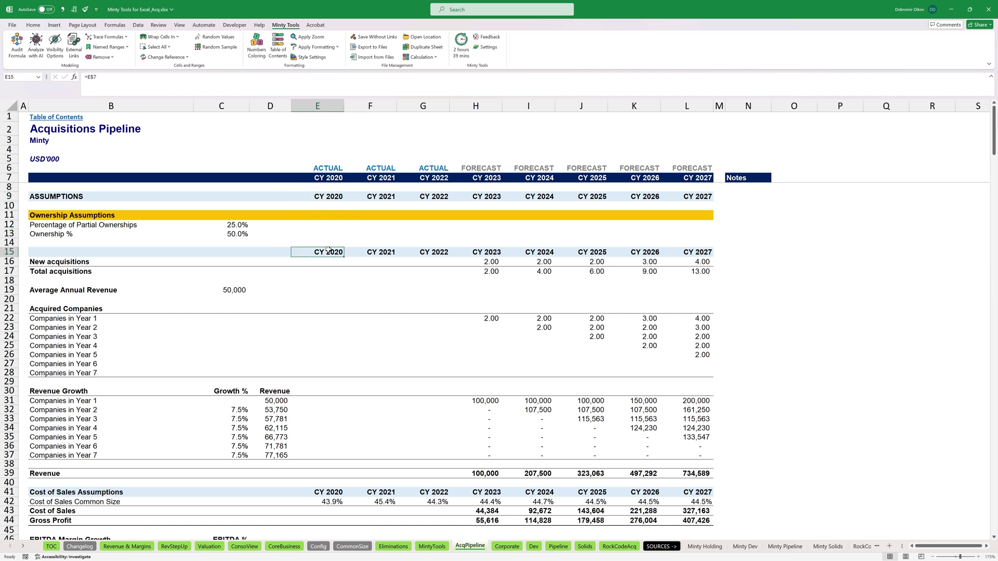
{"action": "left_click_drag", "start_coordinate": [326, 178], "coordinate": [697, 177]}
{"action": "left_click", "coordinate": [336, 200]}
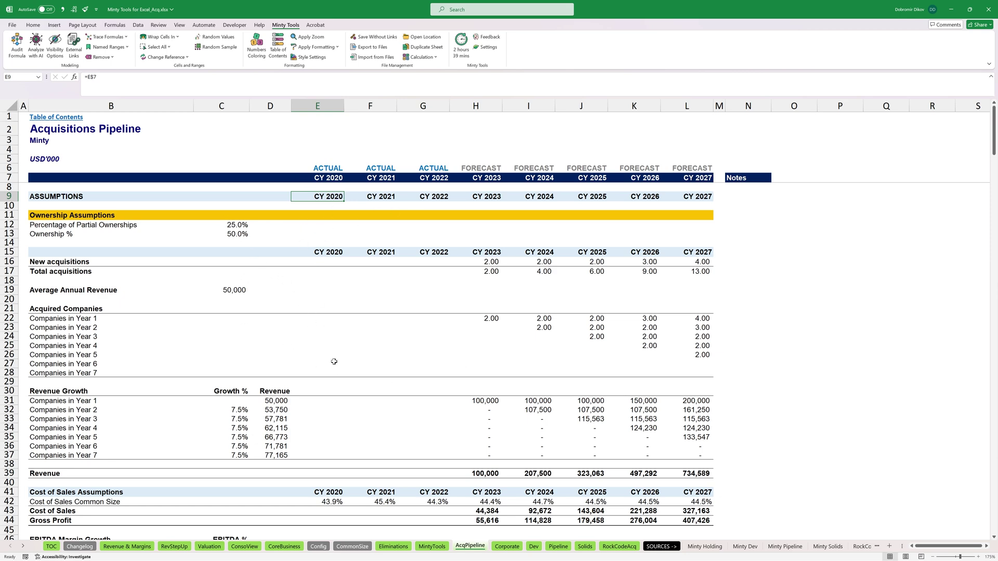
{"action": "scroll", "coordinate": [333, 361], "scroll_direction": "down", "scroll_amount": 20}
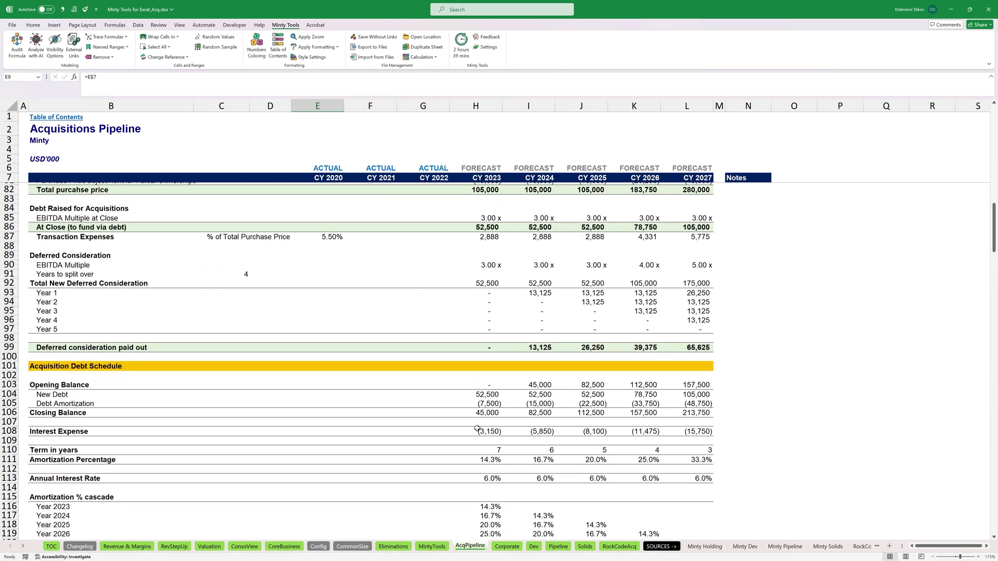
Select the model range C12:L243, starting at the Ownership Assumptions rows.
{"action": "scroll", "coordinate": [477, 429], "scroll_direction": "down", "scroll_amount": 16}
{"action": "scroll", "coordinate": [345, 386], "scroll_direction": "up", "scroll_amount": 20}
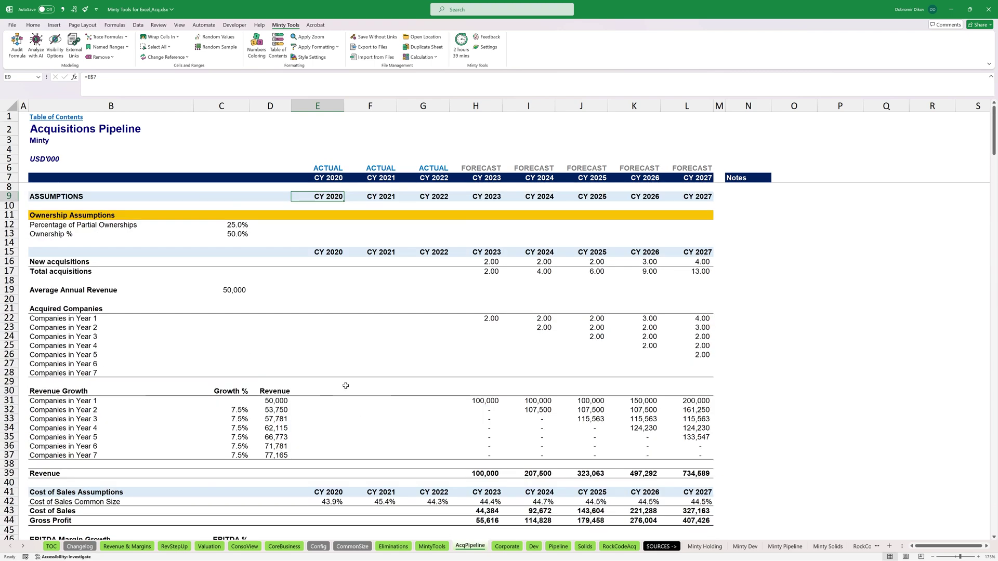
{"action": "left_click", "coordinate": [239, 224]}
{"action": "scroll", "coordinate": [551, 477], "scroll_direction": "down", "scroll_amount": 11}
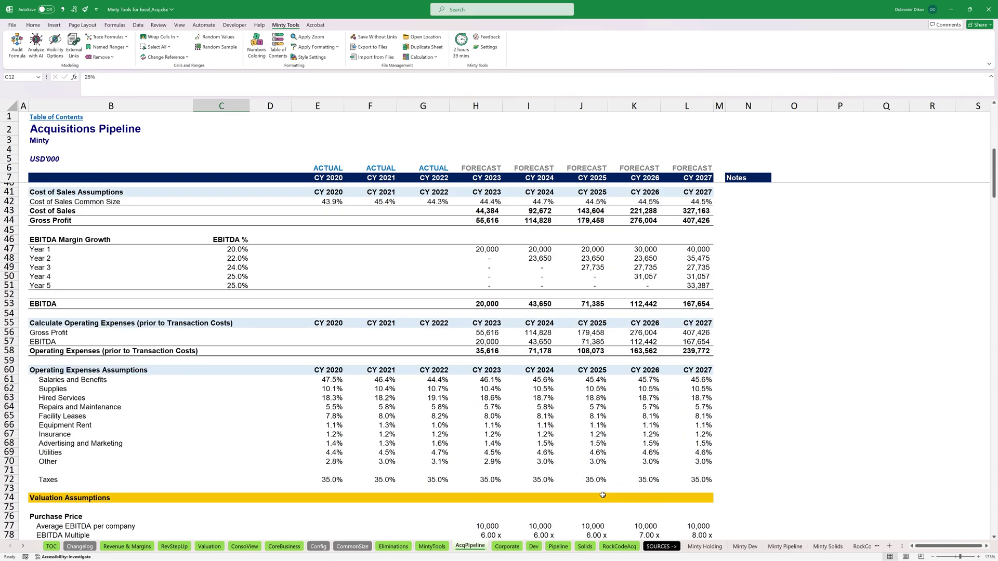
{"action": "scroll", "coordinate": [603, 495], "scroll_direction": "down", "scroll_amount": 20}
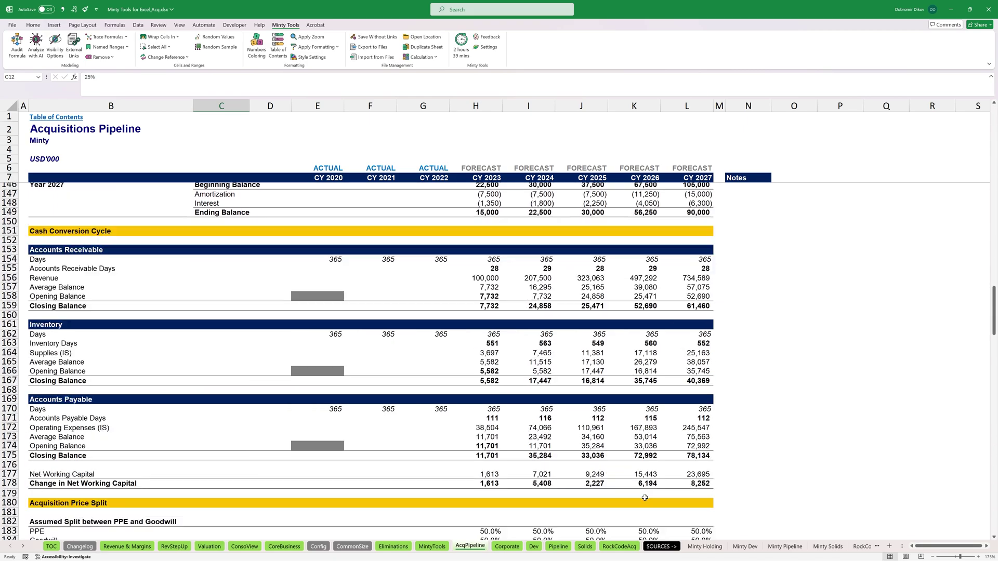
{"action": "scroll", "coordinate": [645, 498], "scroll_direction": "down", "scroll_amount": 20}
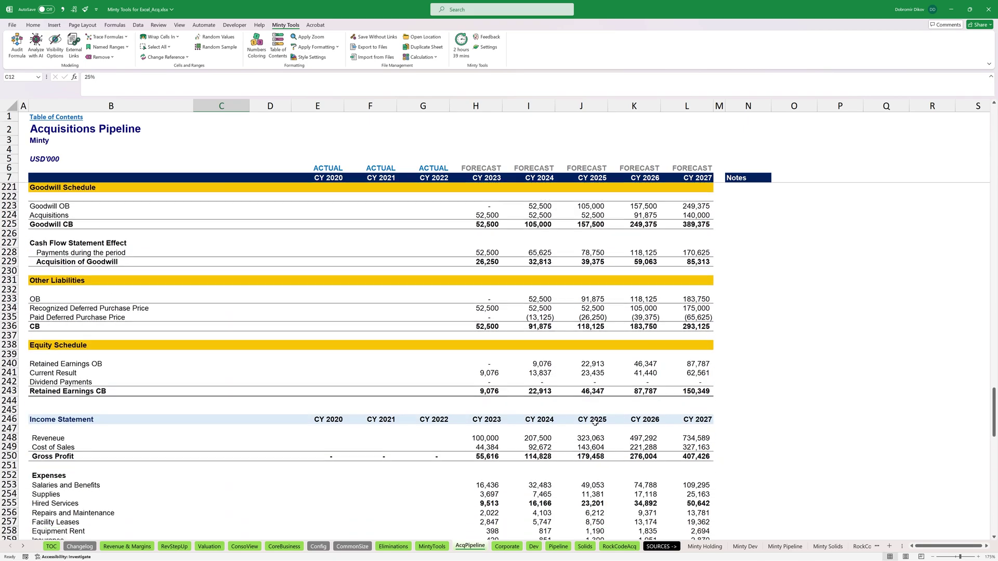
{"action": "scroll", "coordinate": [595, 424], "scroll_direction": "down", "scroll_amount": 3}
{"action": "left_click", "coordinate": [686, 324], "text": "shift"}
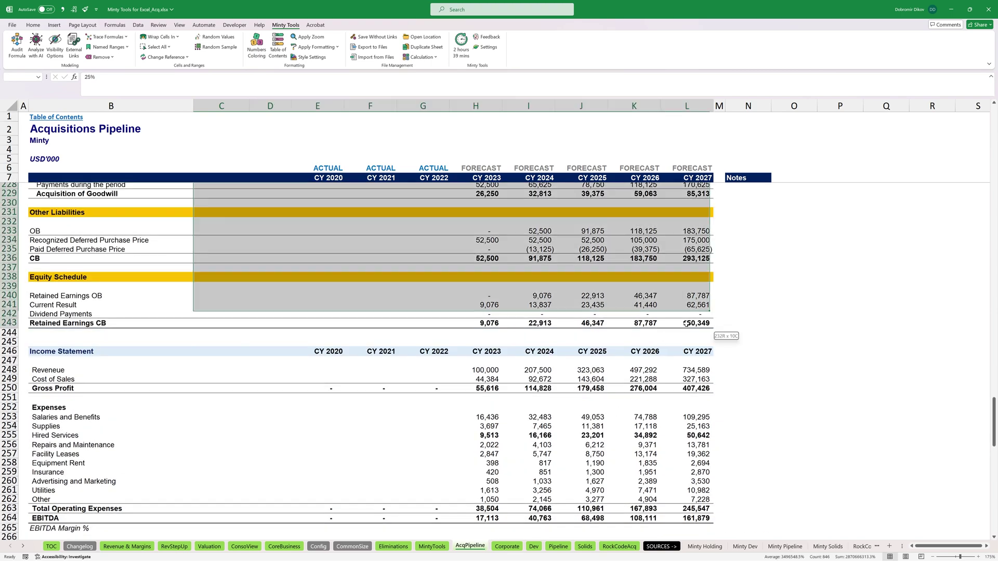
{"action": "scroll", "coordinate": [422, 411], "scroll_direction": "up", "scroll_amount": 20}
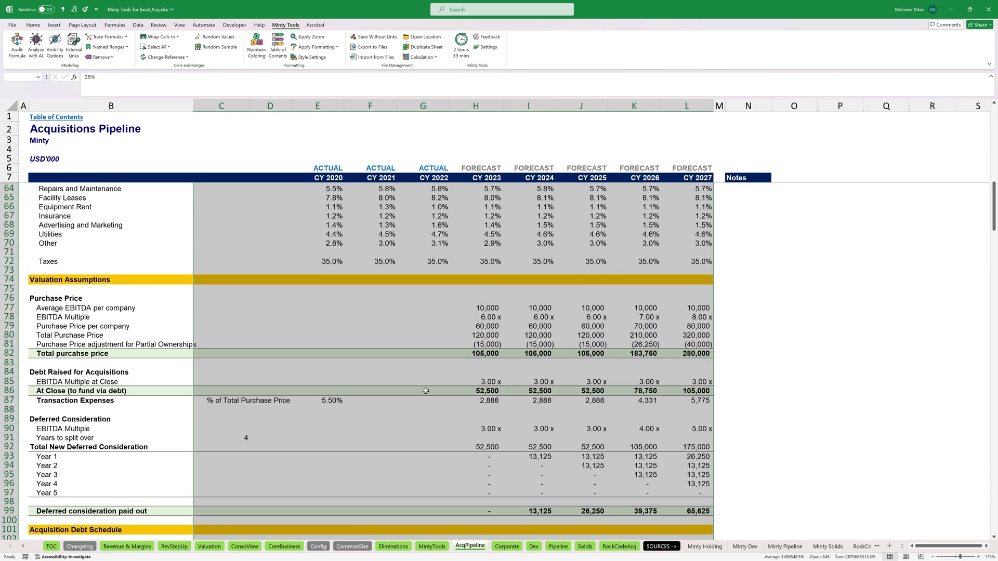
{"action": "scroll", "coordinate": [425, 391], "scroll_direction": "up", "scroll_amount": 19}
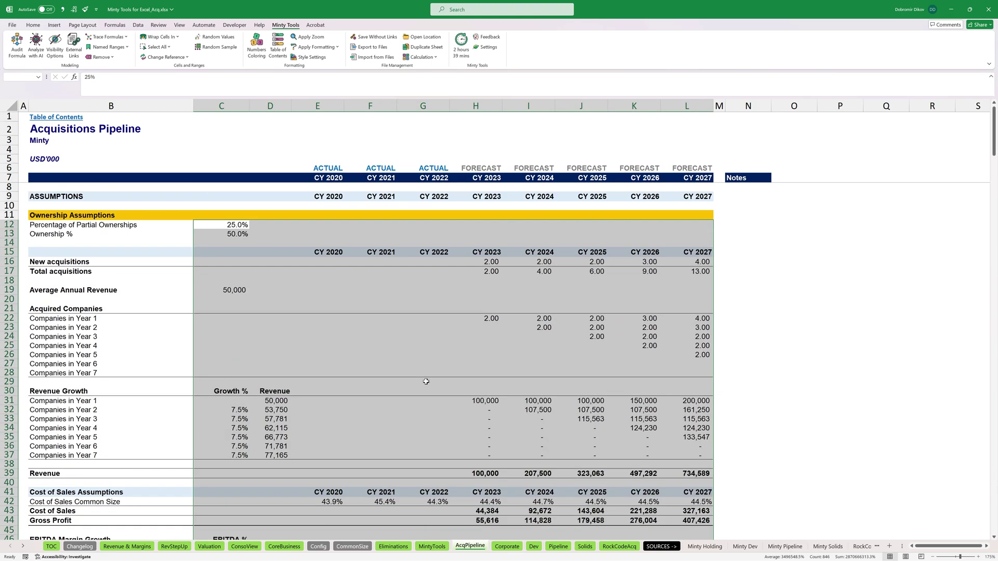
{"action": "left_click", "coordinate": [256, 50]}
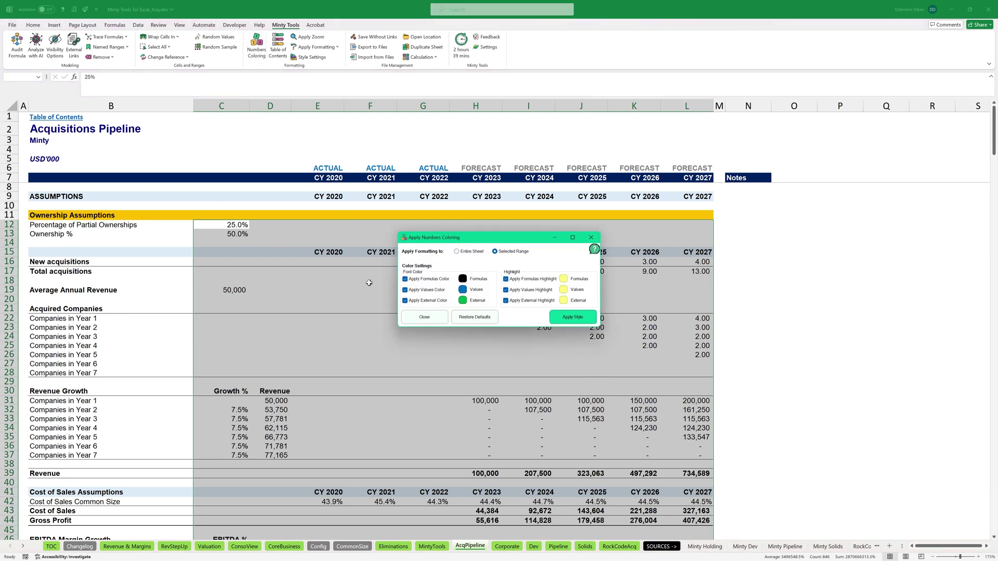
Turn off Formulas and External highlights, give Values a light gray highlight, and apply the coloring.
{"action": "left_click", "coordinate": [506, 302]}
{"action": "left_click", "coordinate": [507, 280]}
{"action": "left_click", "coordinate": [564, 290]}
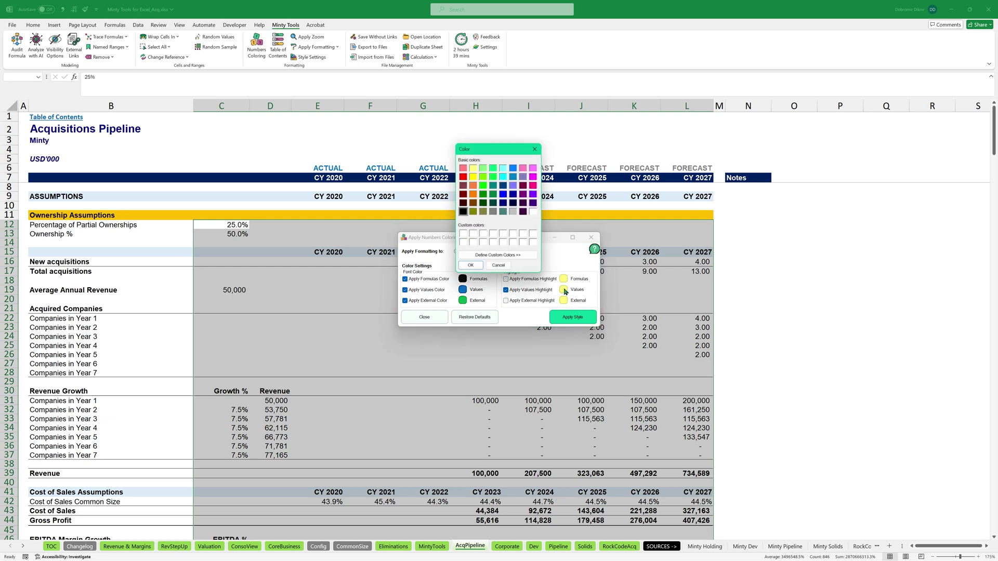
{"action": "left_click", "coordinate": [515, 256]}
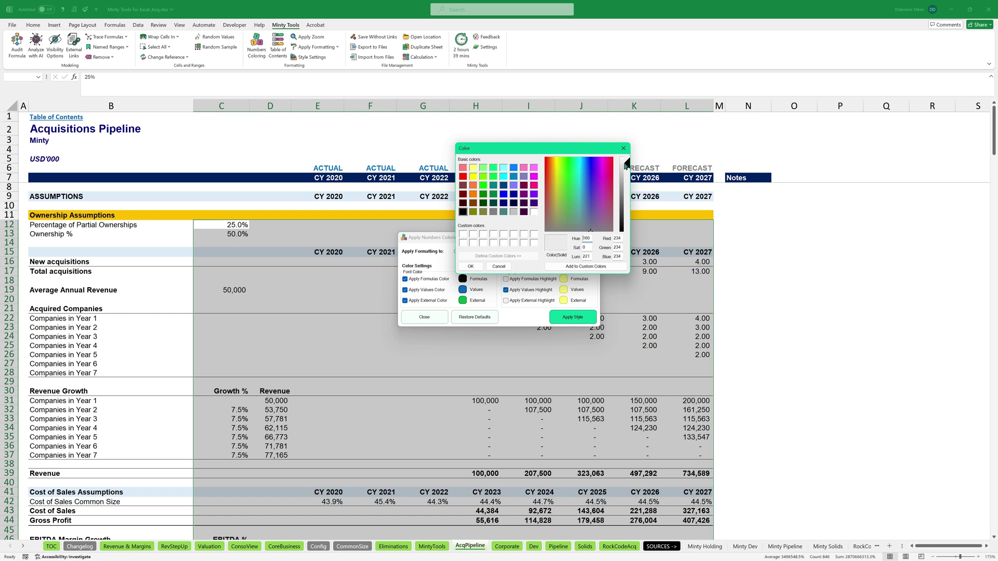
{"action": "left_click", "coordinate": [471, 267]}
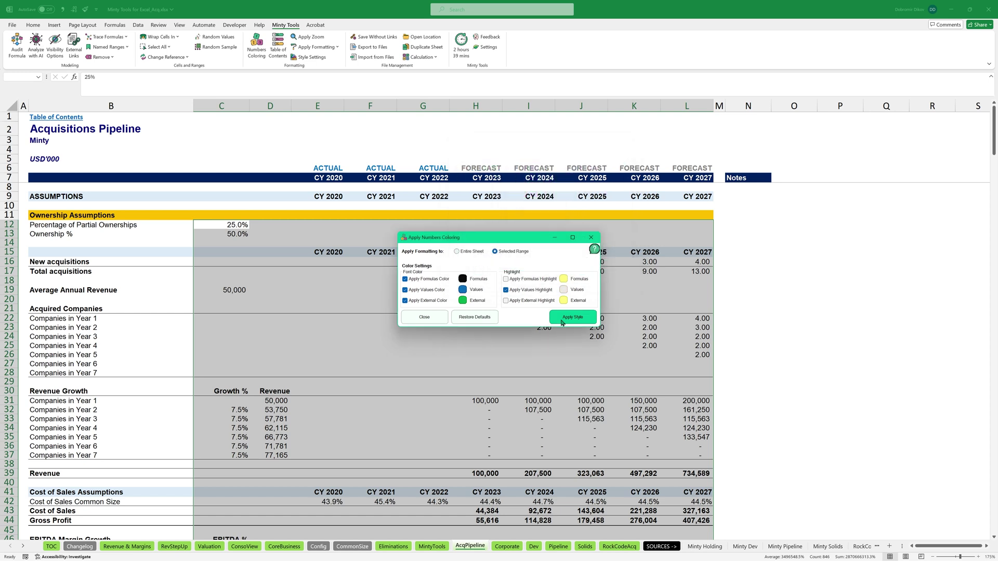
{"action": "left_click", "coordinate": [562, 323]}
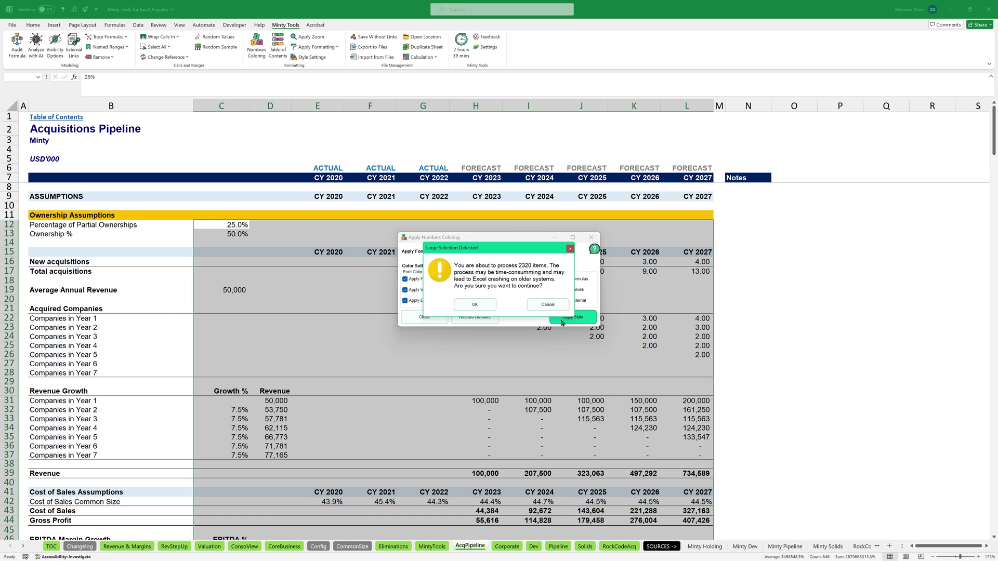
{"action": "left_click", "coordinate": [483, 307]}
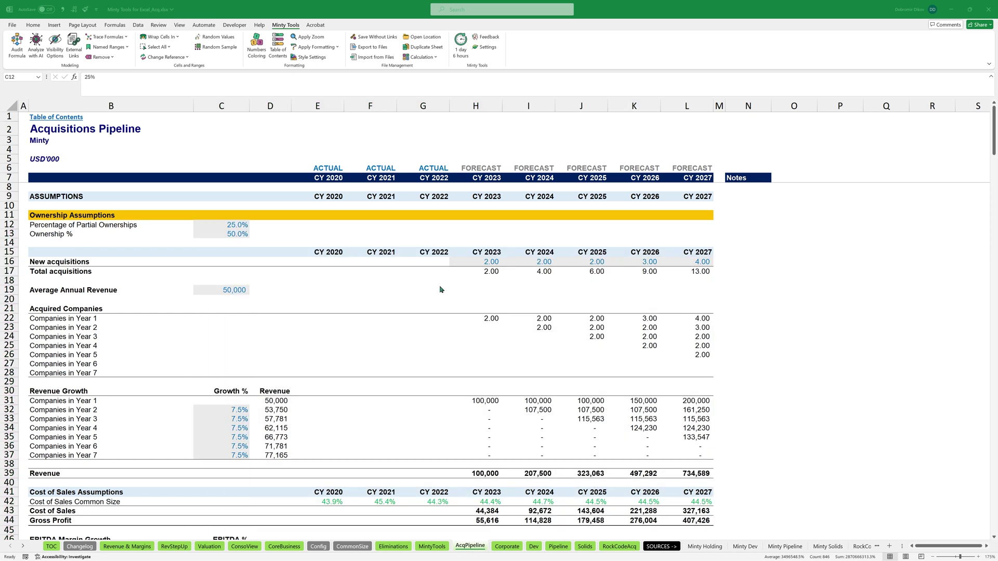
Deselect to view inputs like 25.0% and 50.0% ownership in blue on light gray.
{"action": "left_click", "coordinate": [441, 289]}
{"action": "left_click_drag", "start_coordinate": [245, 224], "coordinate": [245, 234]}
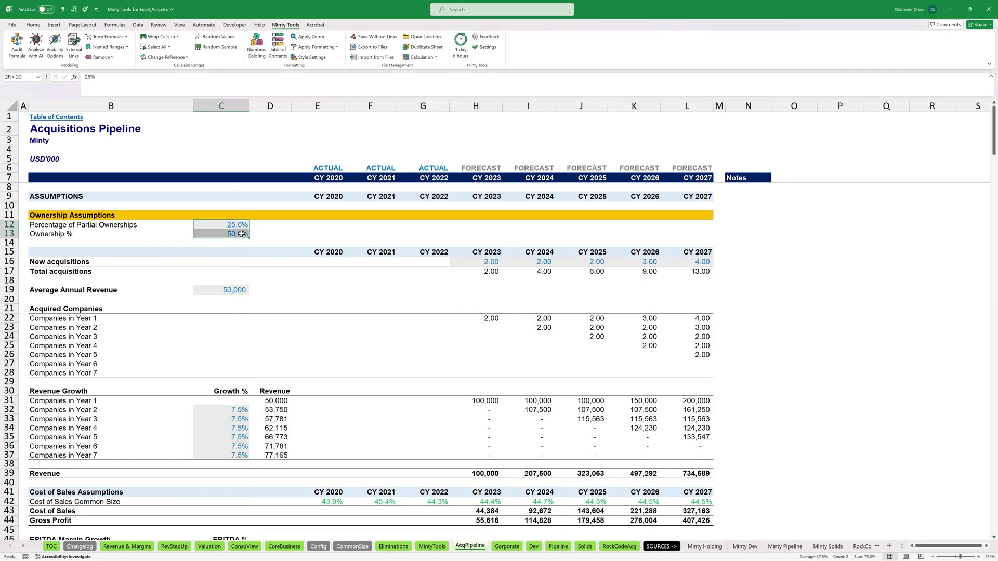
{"action": "left_click", "coordinate": [473, 261]}
{"action": "left_click", "coordinate": [534, 261]}
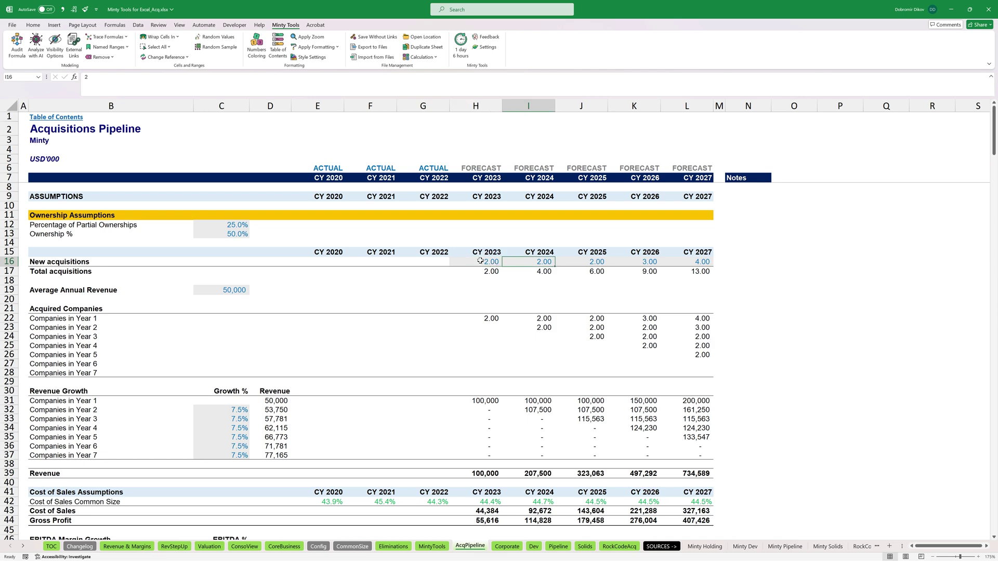
{"action": "left_click_drag", "start_coordinate": [481, 261], "coordinate": [697, 262]}
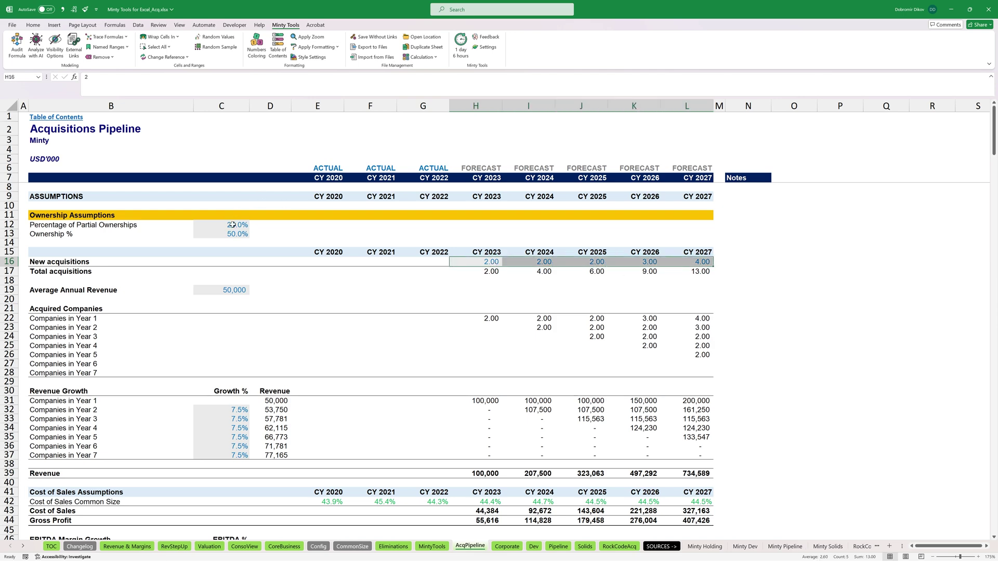
{"action": "left_click_drag", "start_coordinate": [231, 222], "coordinate": [232, 234]}
{"action": "scroll", "coordinate": [389, 367], "scroll_direction": "down", "scroll_amount": 5}
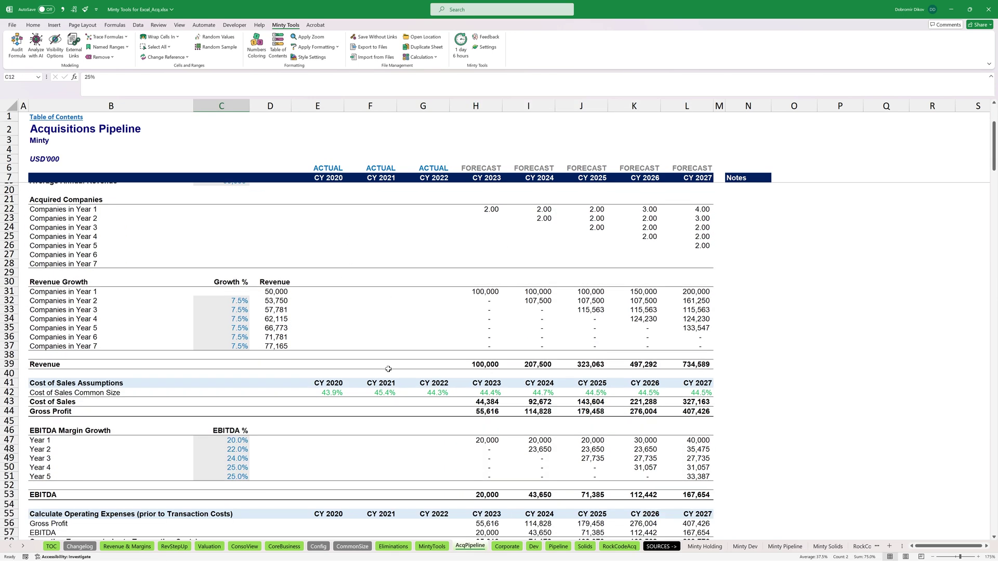
{"action": "left_click_drag", "start_coordinate": [476, 264], "coordinate": [692, 311]}
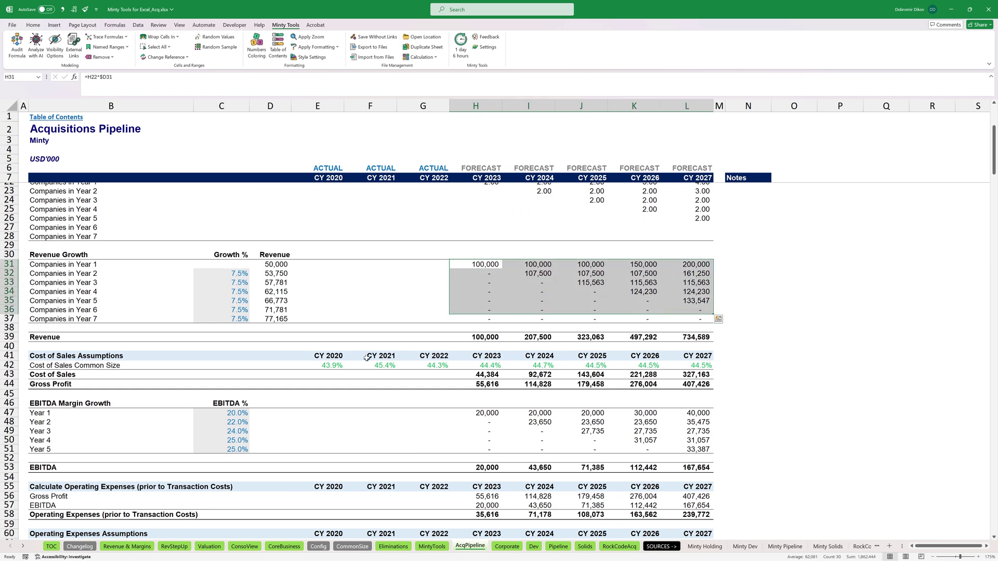
{"action": "left_click_drag", "start_coordinate": [320, 368], "coordinate": [364, 366]}
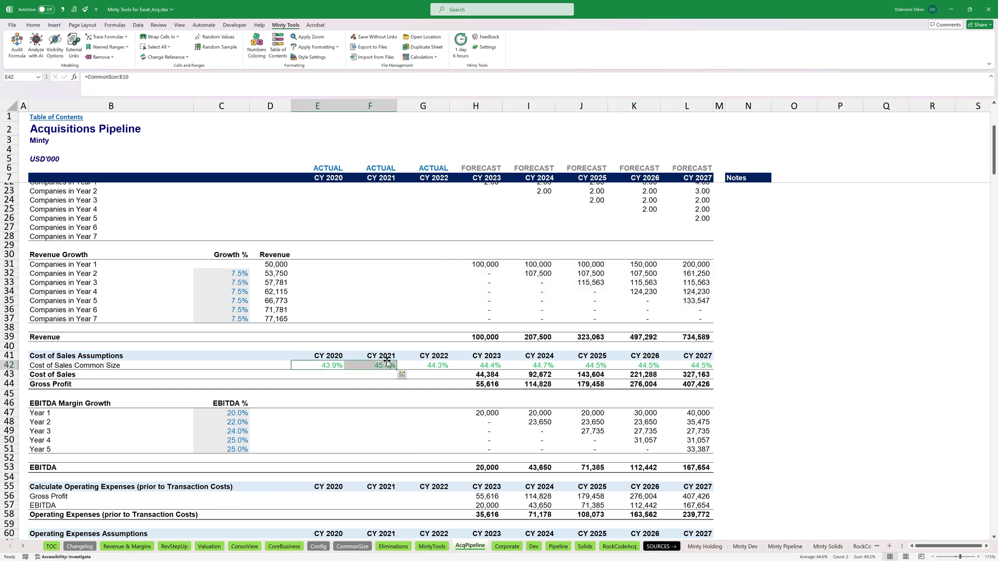
{"action": "left_click", "coordinate": [423, 364]}
{"action": "key", "text": "Right"}
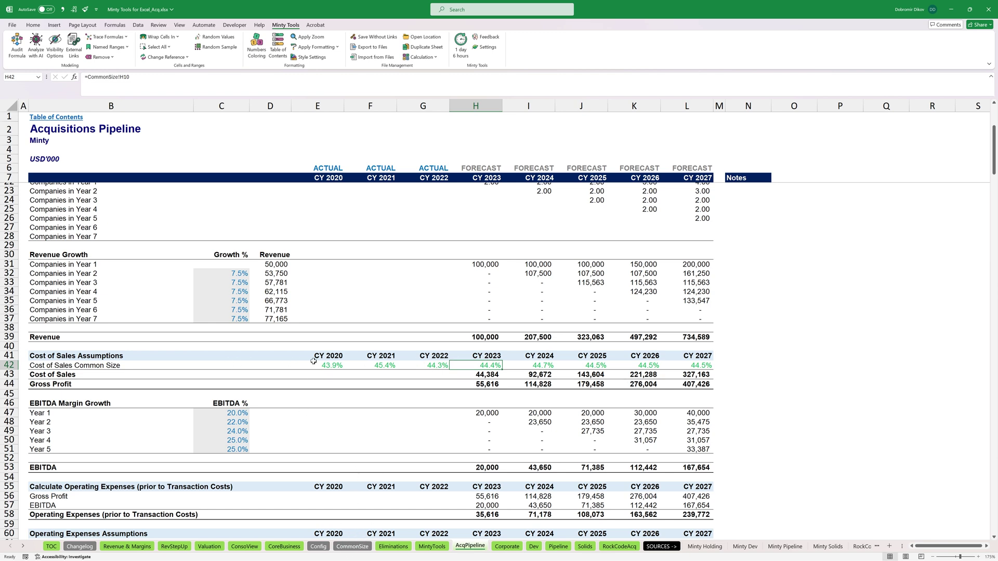
{"action": "left_click_drag", "start_coordinate": [317, 364], "coordinate": [673, 365]}
{"action": "scroll", "coordinate": [410, 371], "scroll_direction": "down", "scroll_amount": 12}
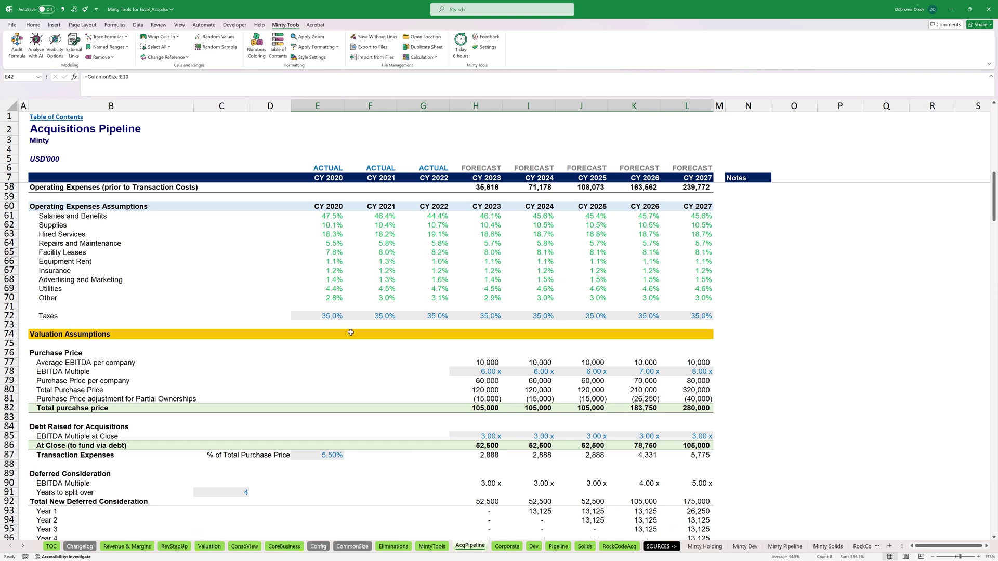
{"action": "left_click_drag", "start_coordinate": [334, 318], "coordinate": [699, 318]}
{"action": "left_click_drag", "start_coordinate": [319, 216], "coordinate": [713, 299]}
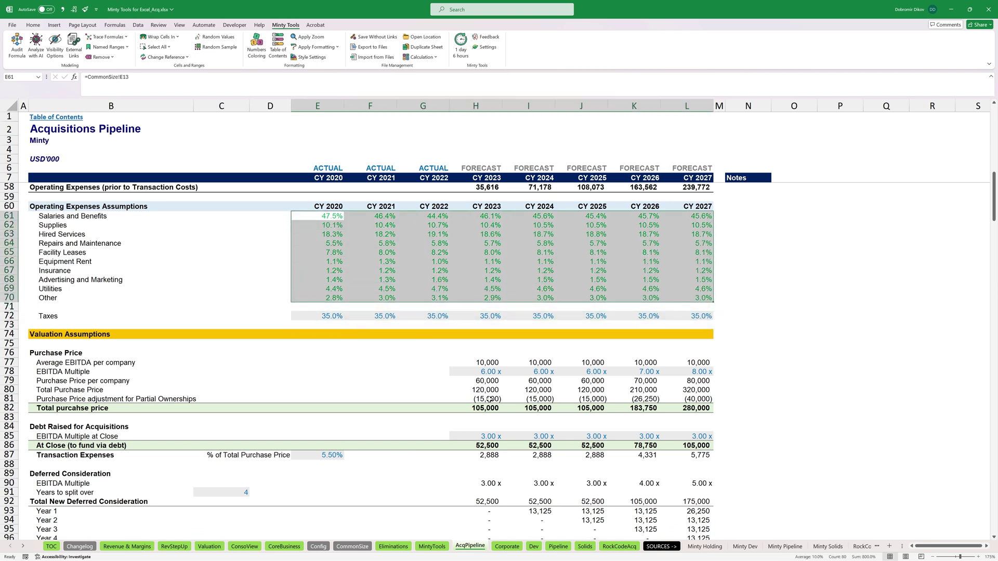
{"action": "left_click_drag", "start_coordinate": [488, 390], "coordinate": [697, 409]}
{"action": "scroll", "coordinate": [364, 427], "scroll_direction": "down", "scroll_amount": 8}
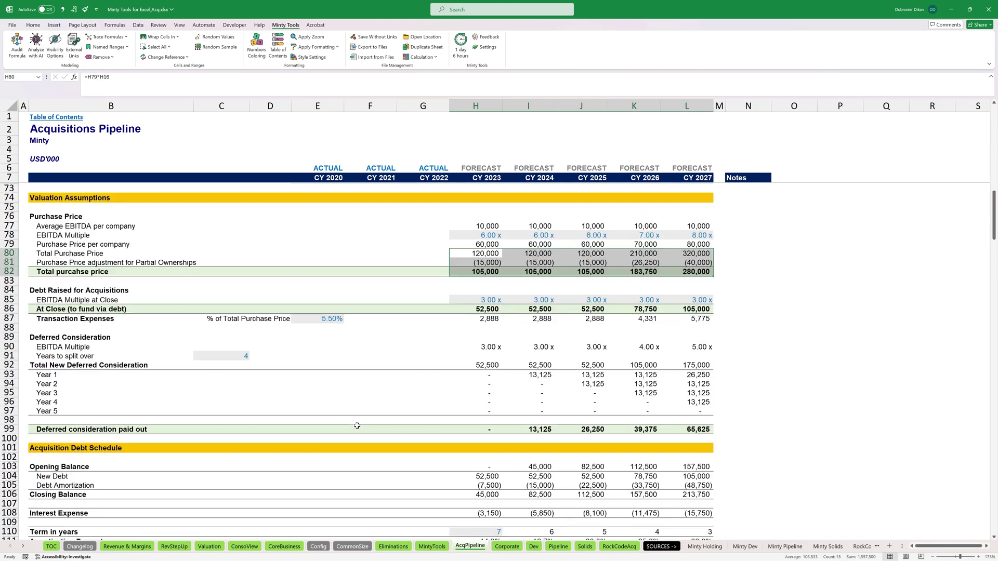
{"action": "scroll", "coordinate": [369, 430], "scroll_direction": "down", "scroll_amount": 4}
{"action": "scroll", "coordinate": [369, 430], "scroll_direction": "down", "scroll_amount": 8}
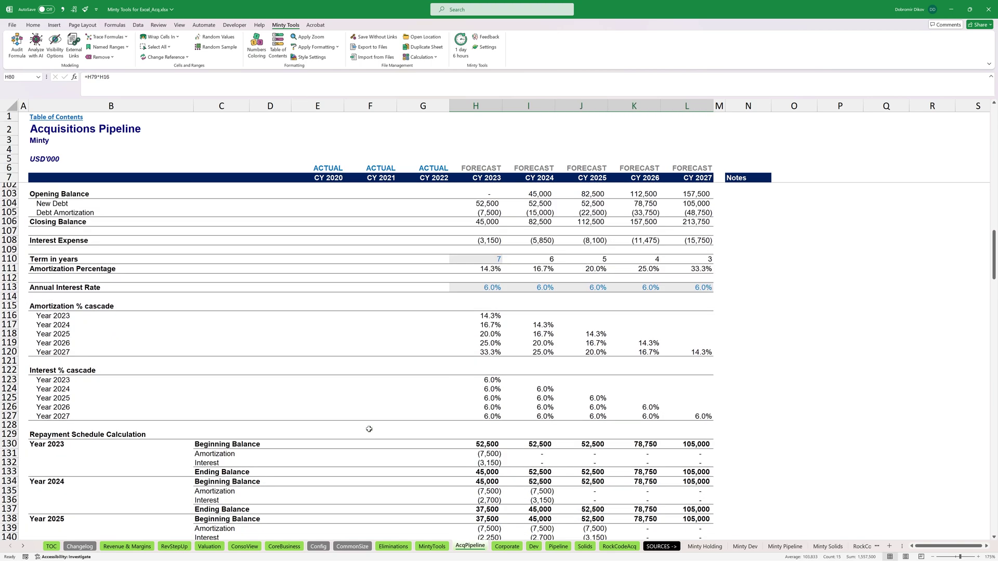
{"action": "scroll", "coordinate": [369, 430], "scroll_direction": "down", "scroll_amount": 9}
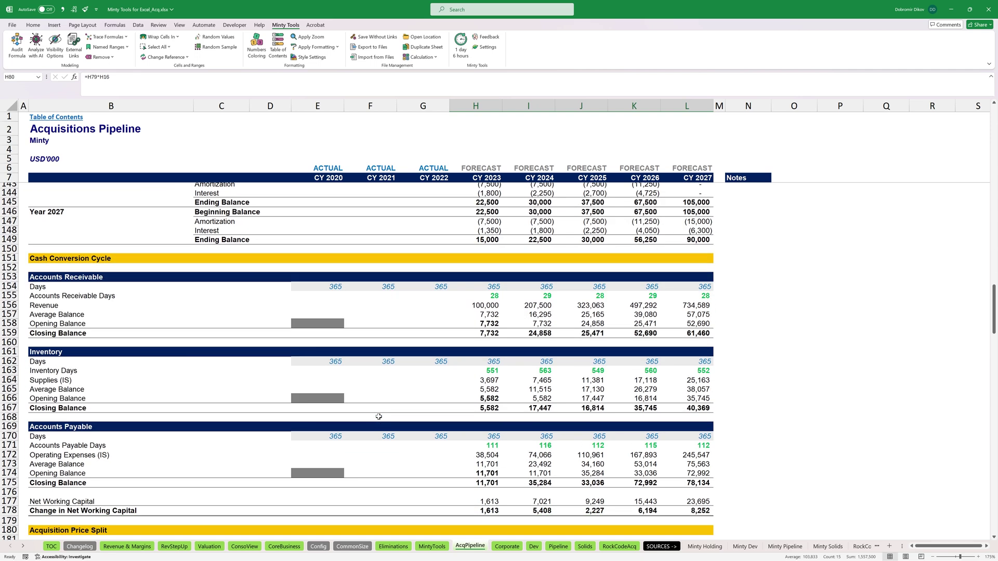
{"action": "scroll", "coordinate": [390, 389], "scroll_direction": "down", "scroll_amount": 3}
{"action": "scroll", "coordinate": [390, 395], "scroll_direction": "up", "scroll_amount": 8}
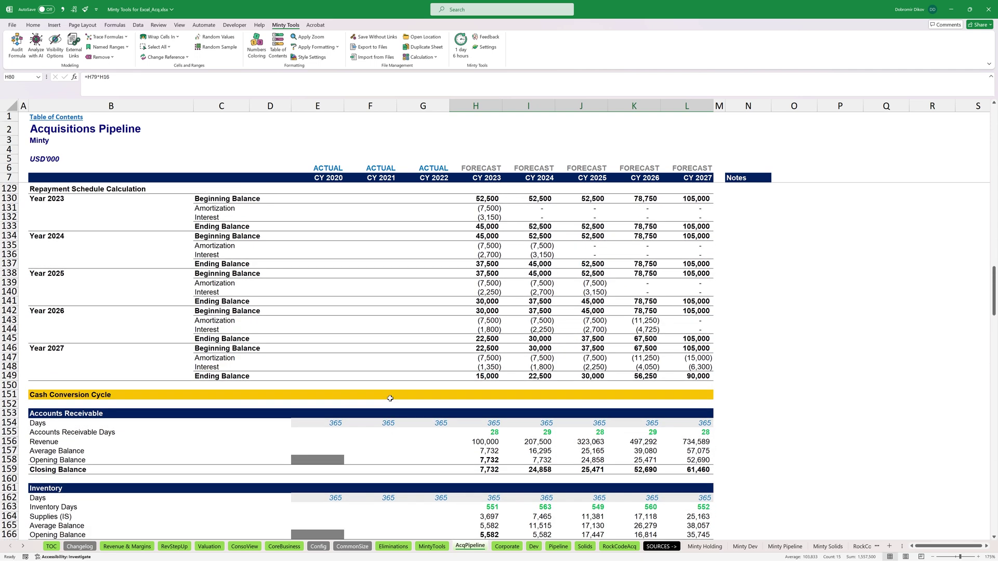
{"action": "left_click", "coordinate": [311, 57]}
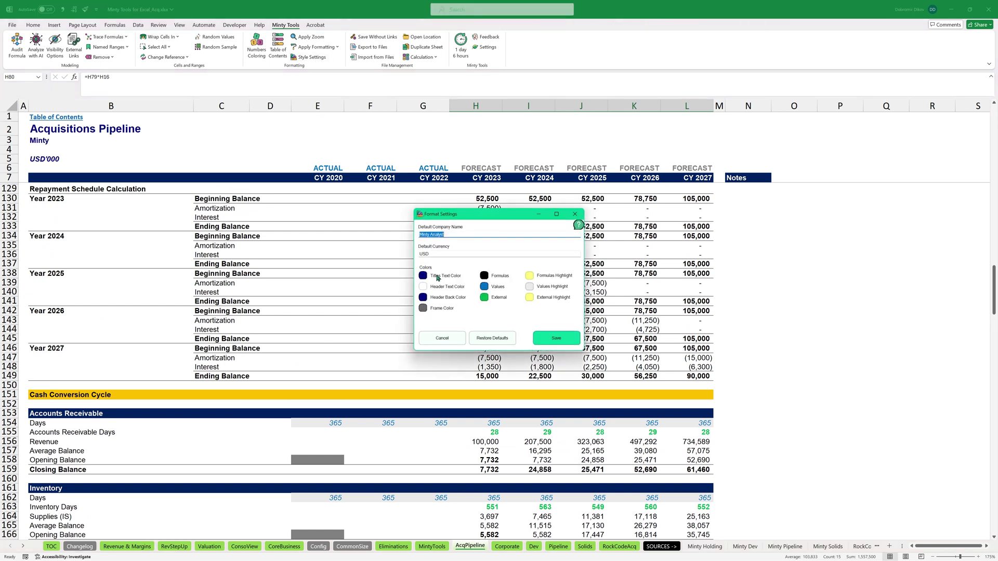